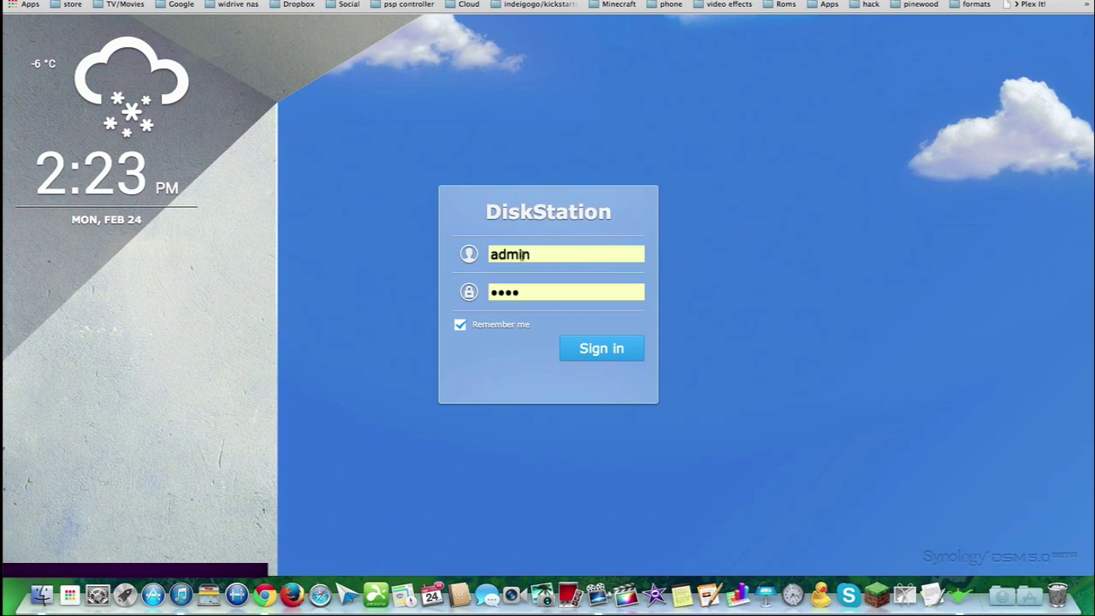
# Replace the autofilled password with the admin password and sign in to the DiskStation
pyautogui.click(533, 291)
pyautogui.press('BackSpace')
pyautogui.press('BackSpace')
pyautogui.press('BackSpace')
pyautogui.press('BackSpace')
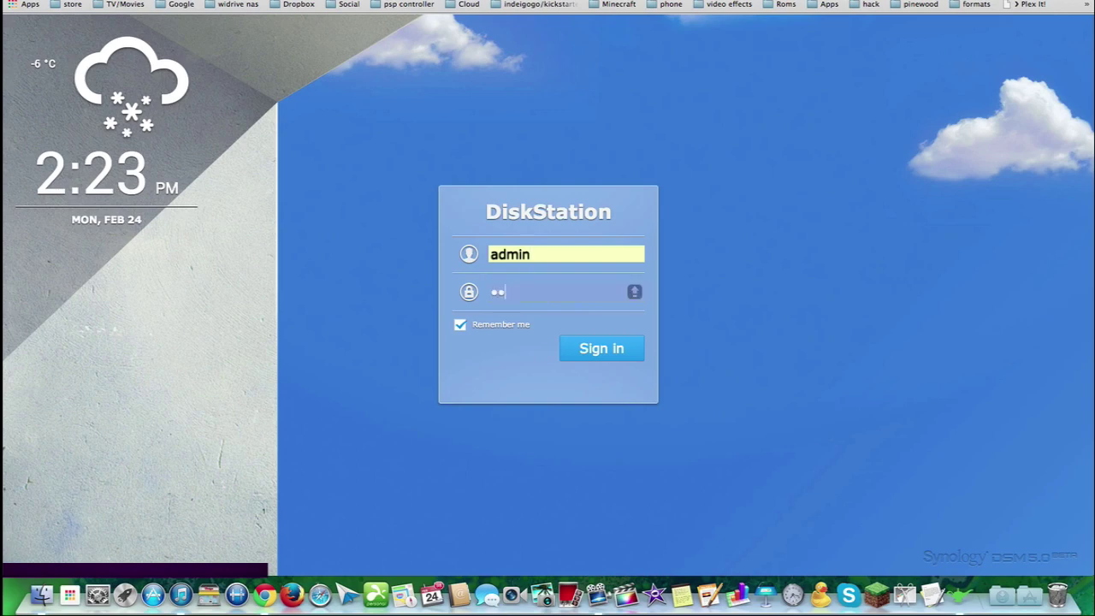
pyautogui.write('p•••••••')
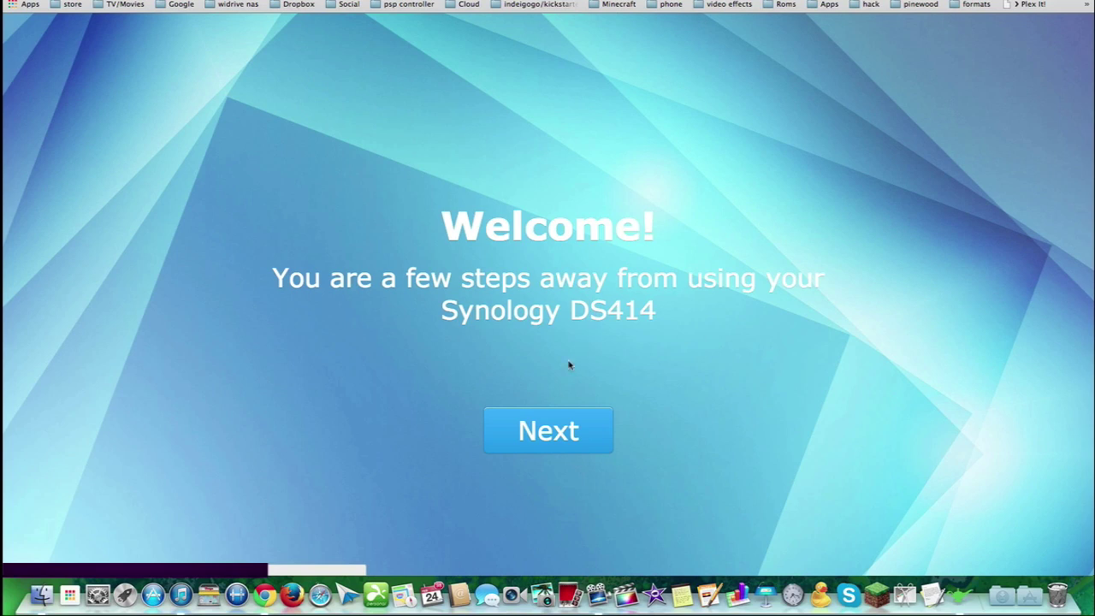
# Continue past the welcome page and choose 'Skip this step' for QuickConnect in the first-run wizard
pyautogui.click(551, 426)
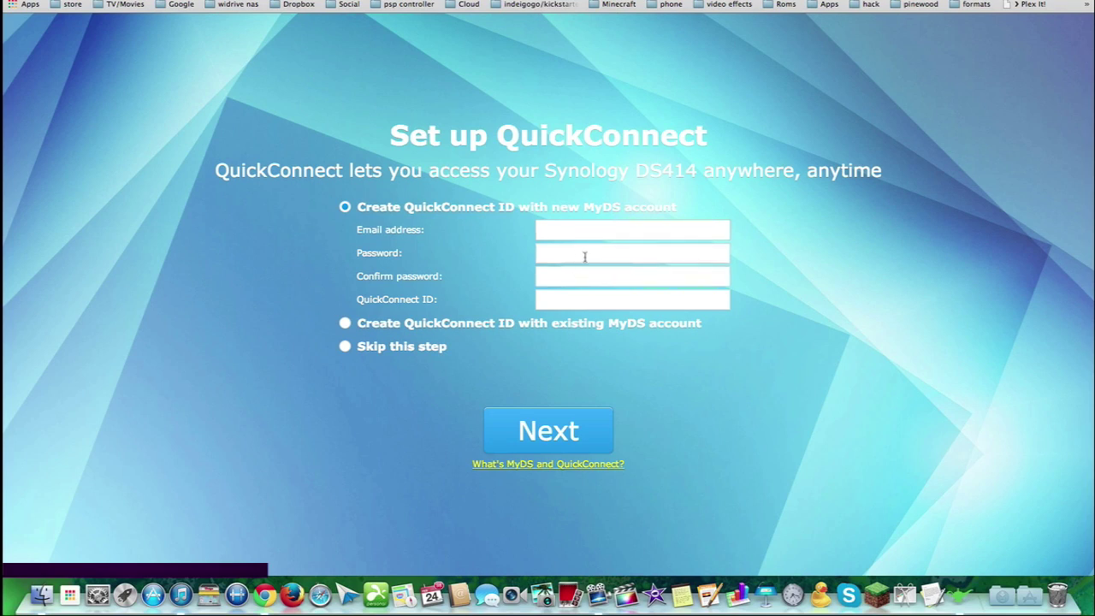
pyautogui.click(551, 301)
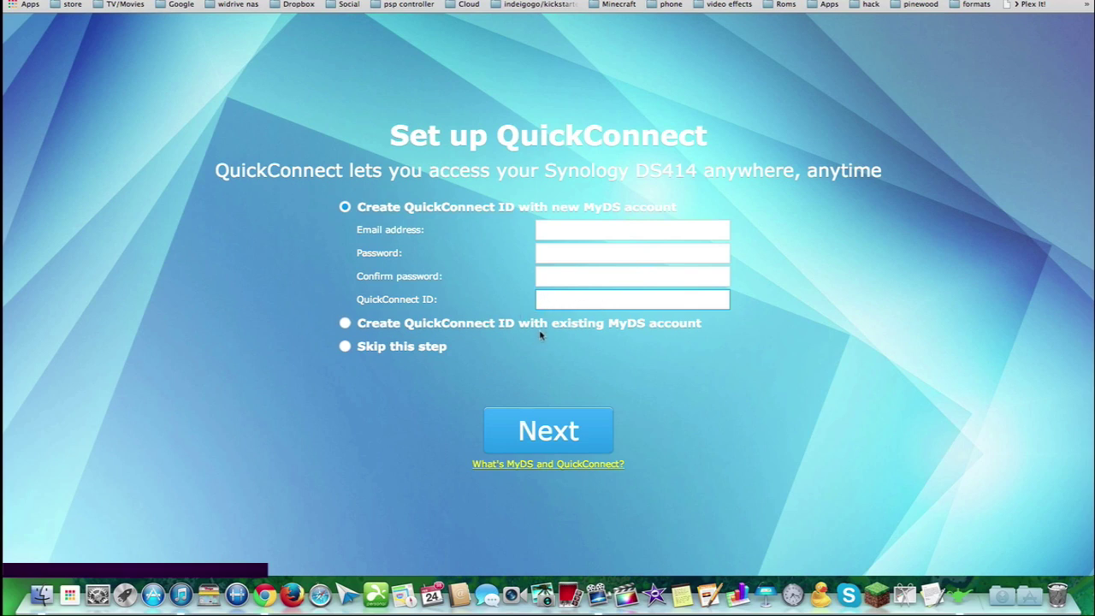
pyautogui.click(344, 323)
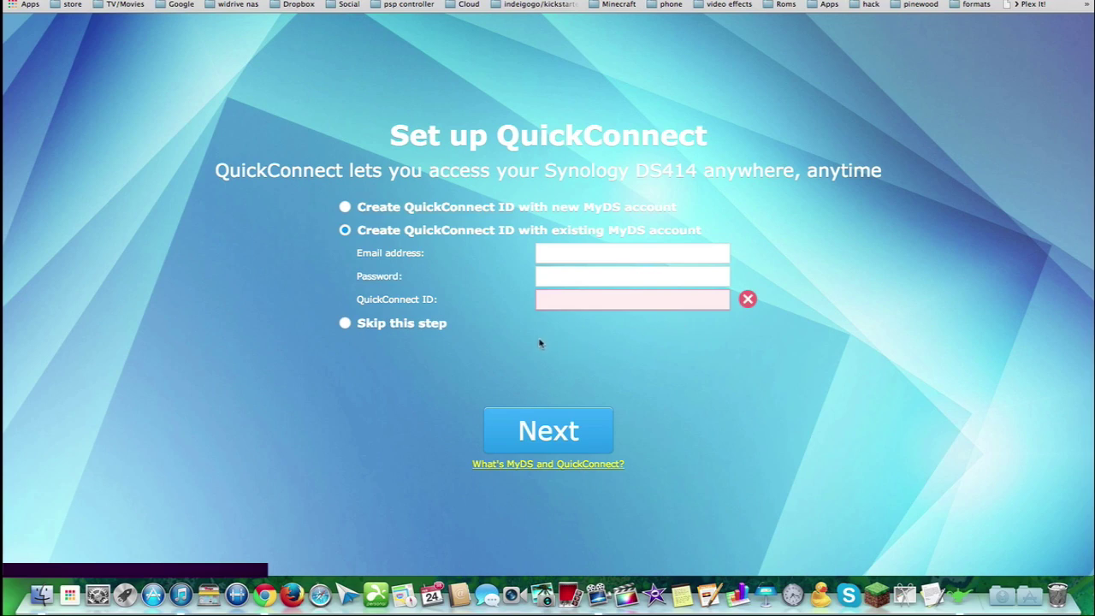
pyautogui.click(345, 323)
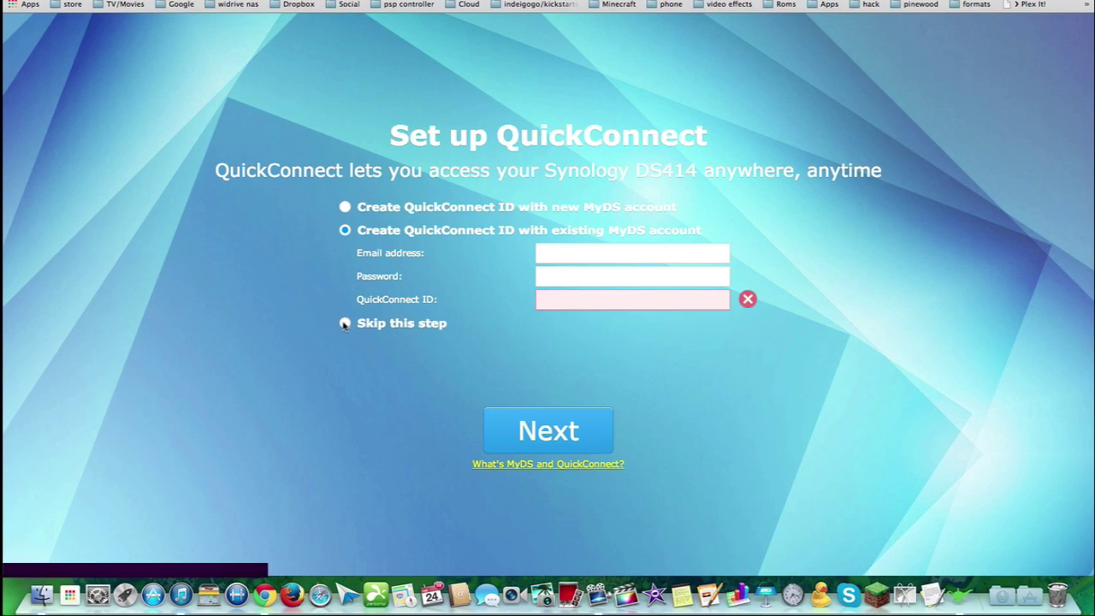
pyautogui.click(516, 433)
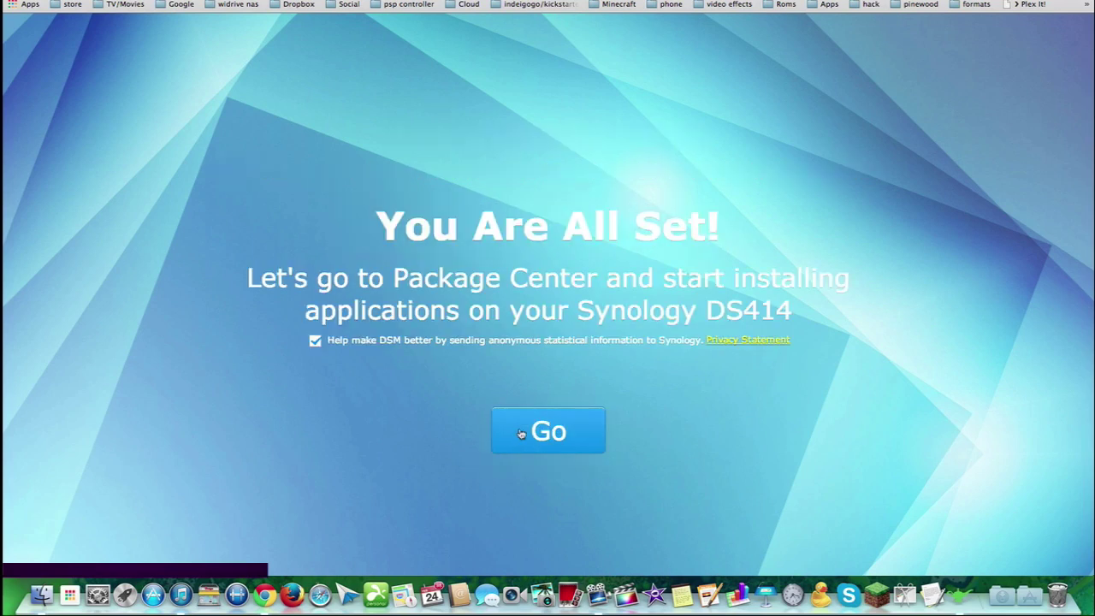
# Go to Package Center, check the volume status in Storage Manager, and accept the terms of service
pyautogui.click(525, 433)
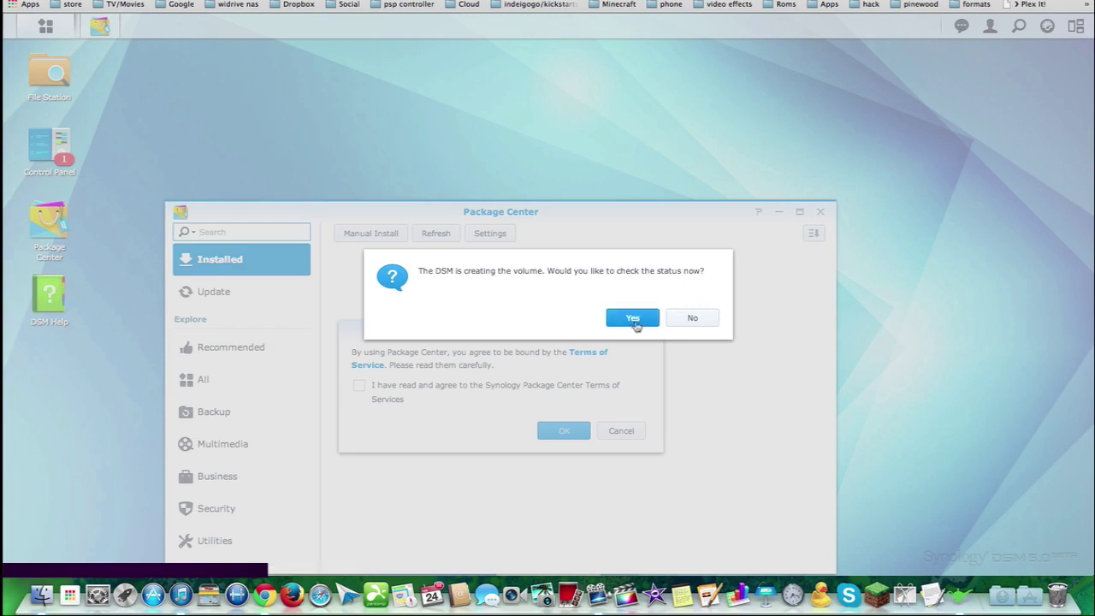
pyautogui.click(631, 318)
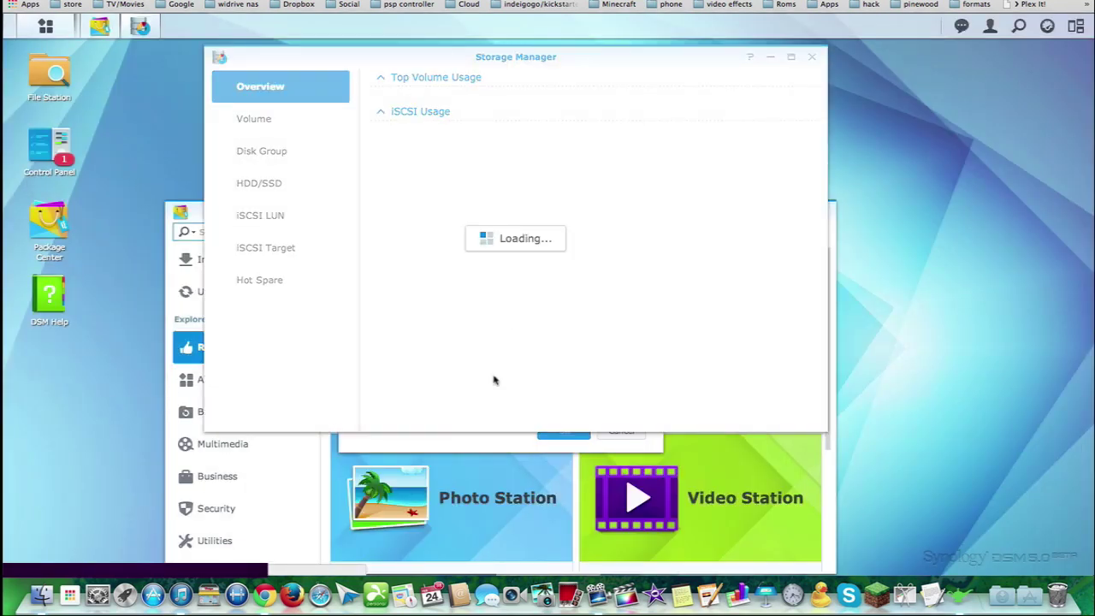
pyautogui.click(811, 56)
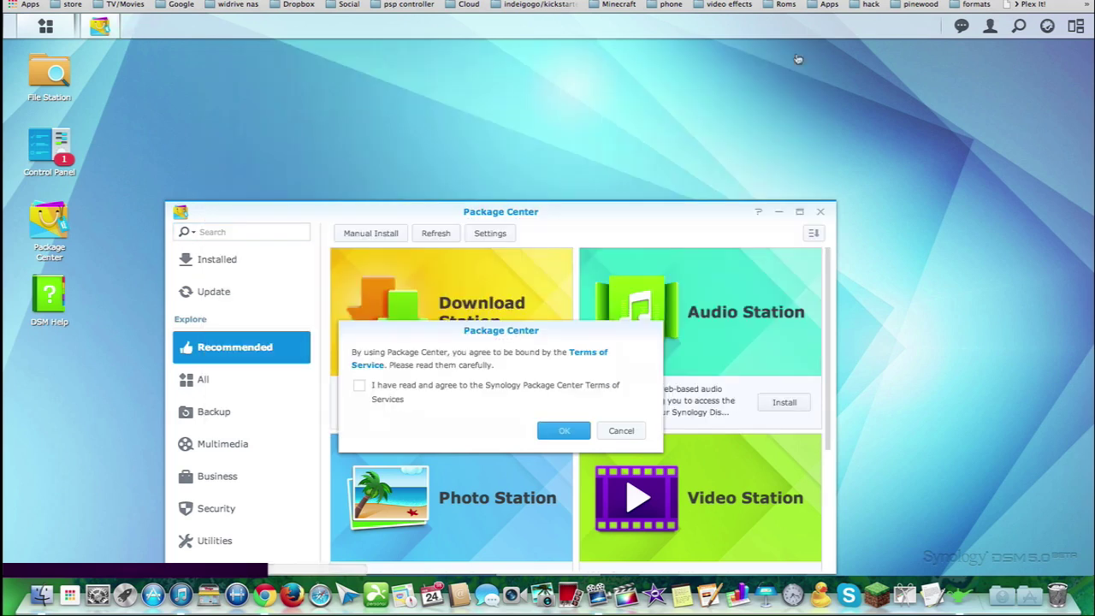
pyautogui.click(360, 386)
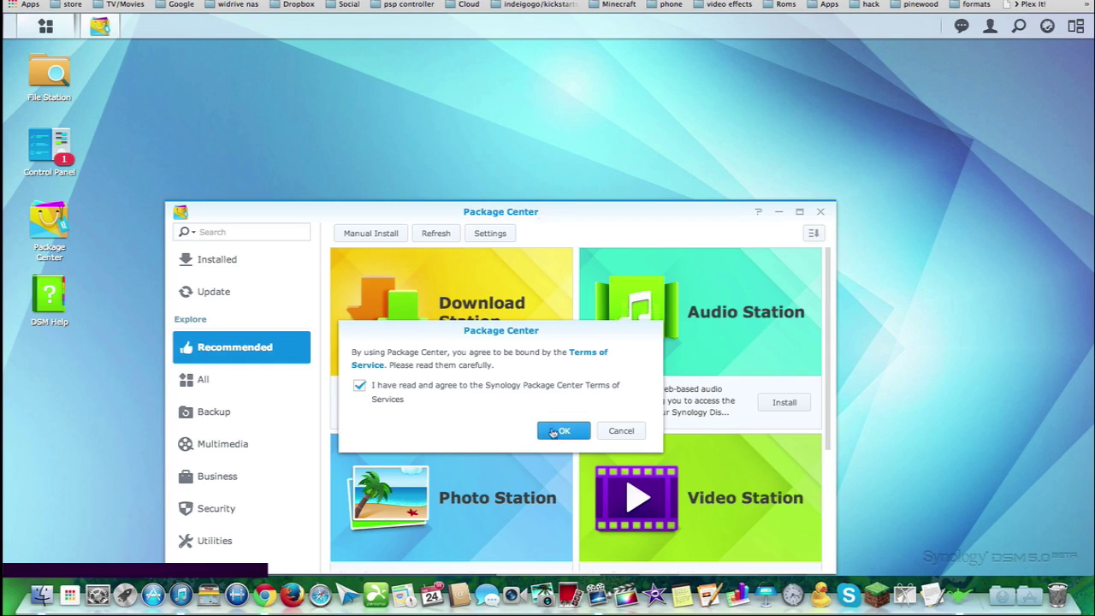
pyautogui.click(561, 431)
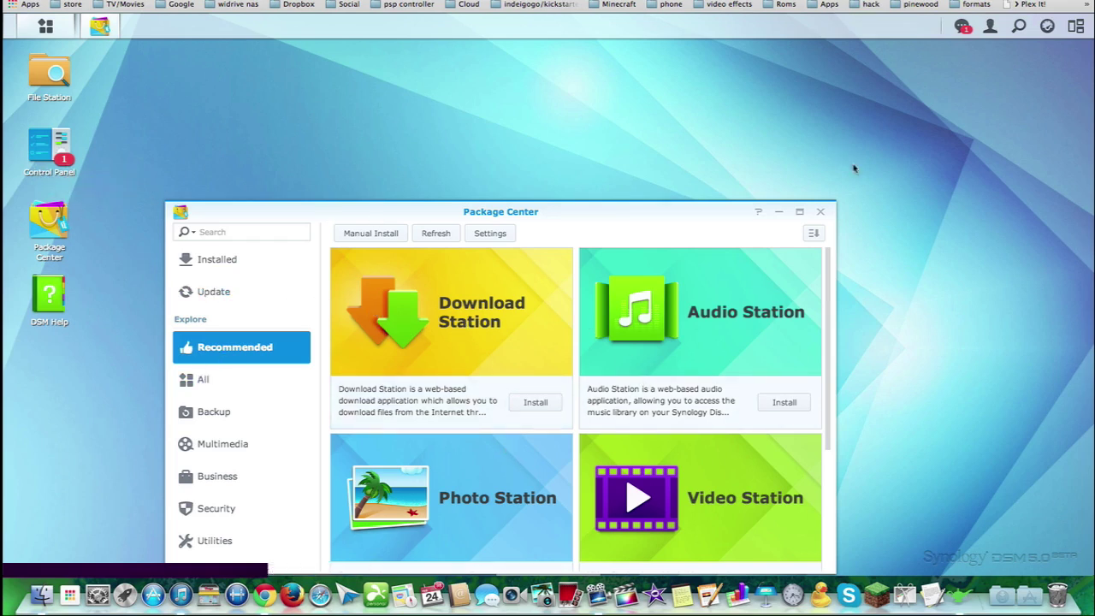
# Close Package Center and show the QuickConnect page under Control Panel's Connectivity section
pyautogui.click(820, 212)
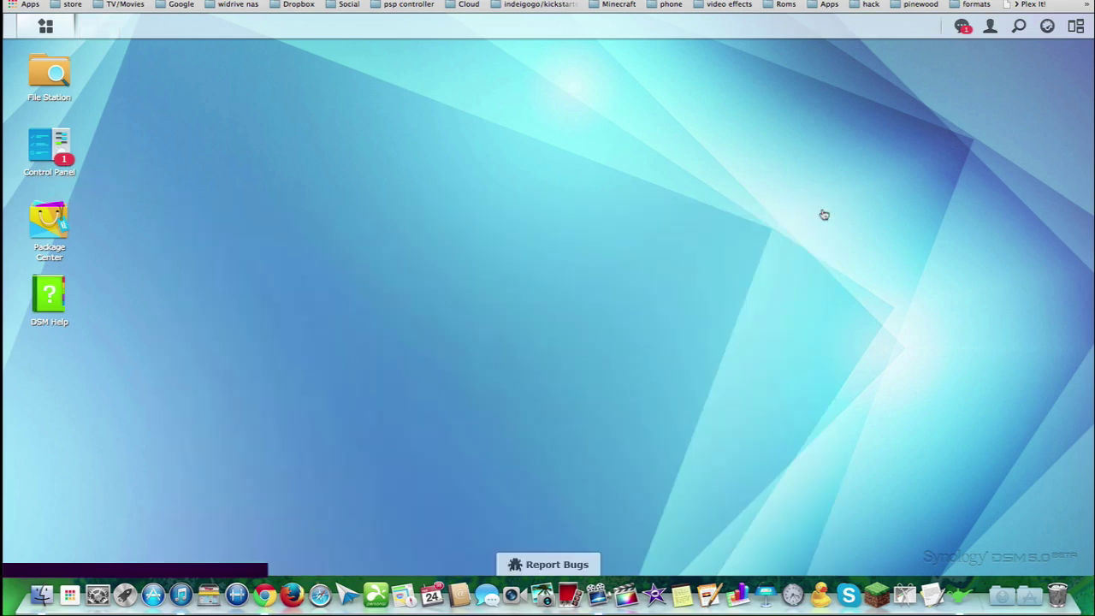
pyautogui.click(35, 154)
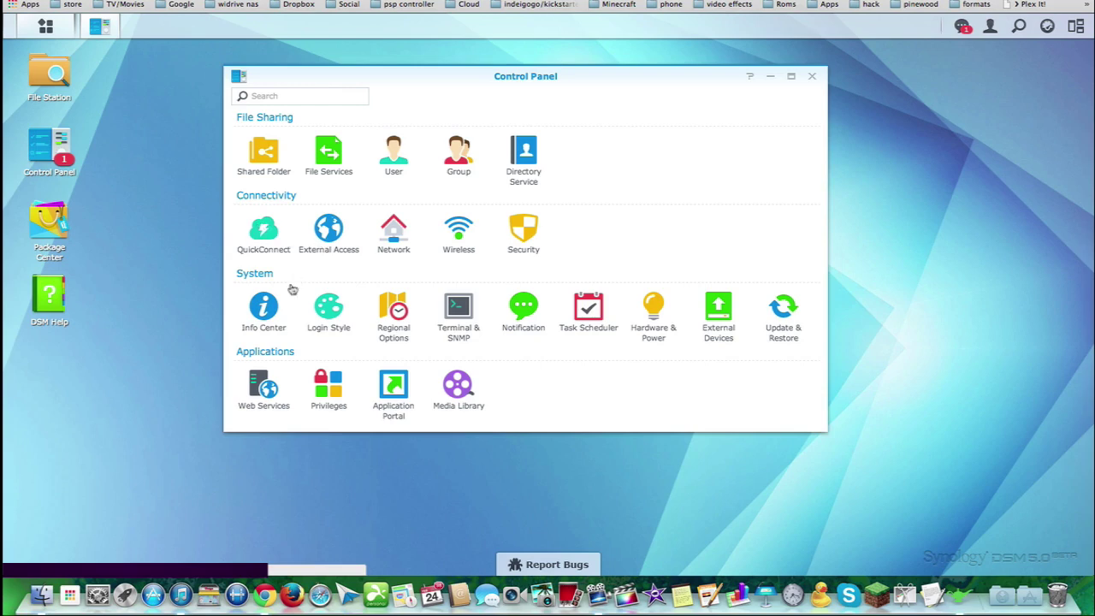
pyautogui.click(45, 26)
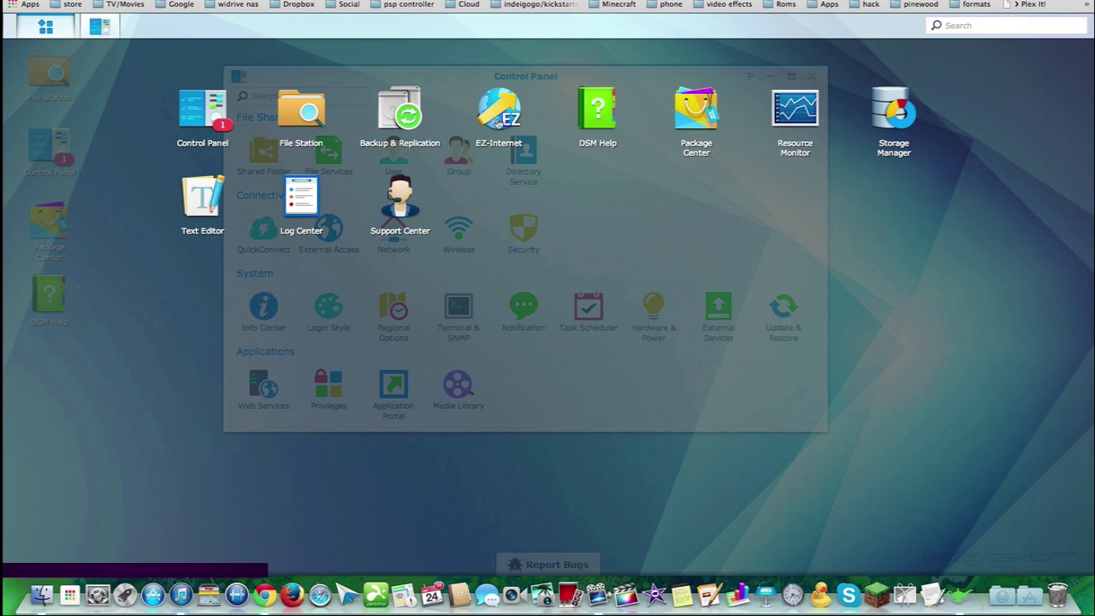
pyautogui.click(49, 25)
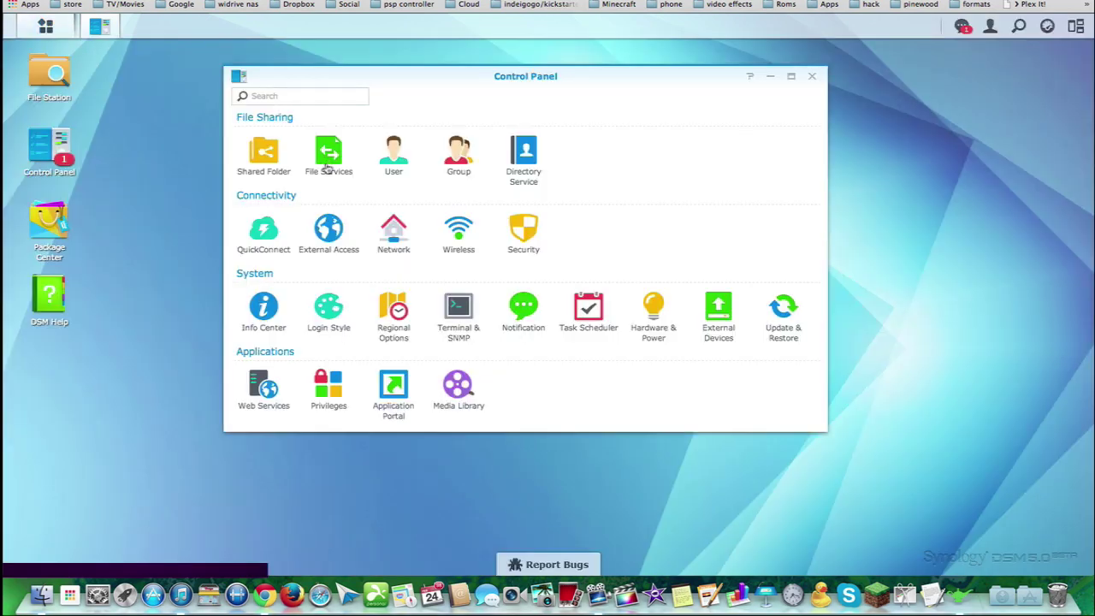
pyautogui.click(265, 229)
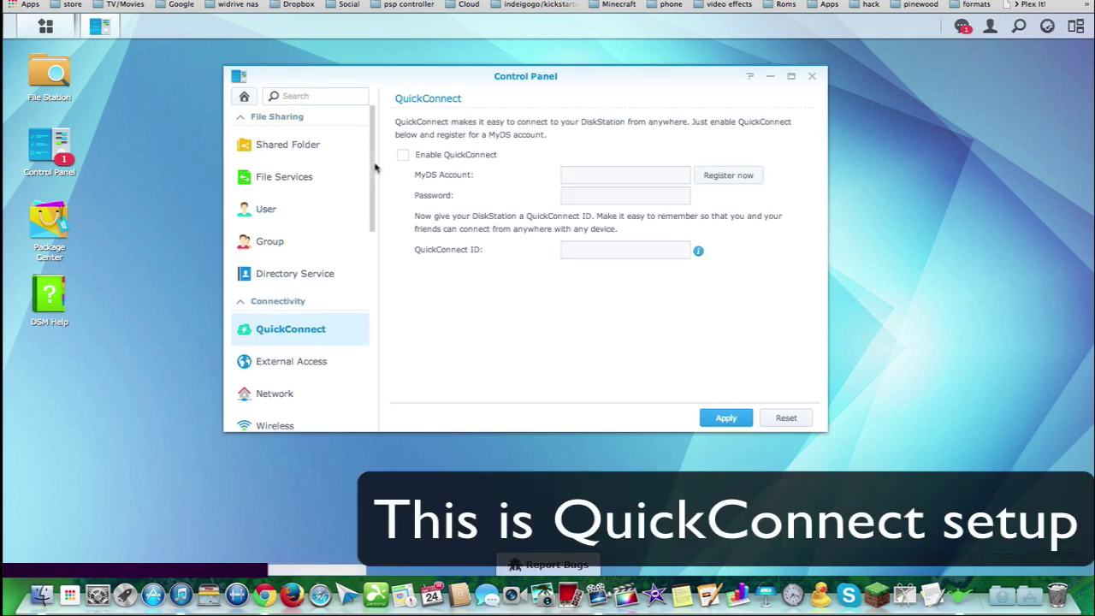
# Enable QuickConnect with a QuickConnect ID, the pasted MyDS account and its password, and apply
pyautogui.click(403, 155)
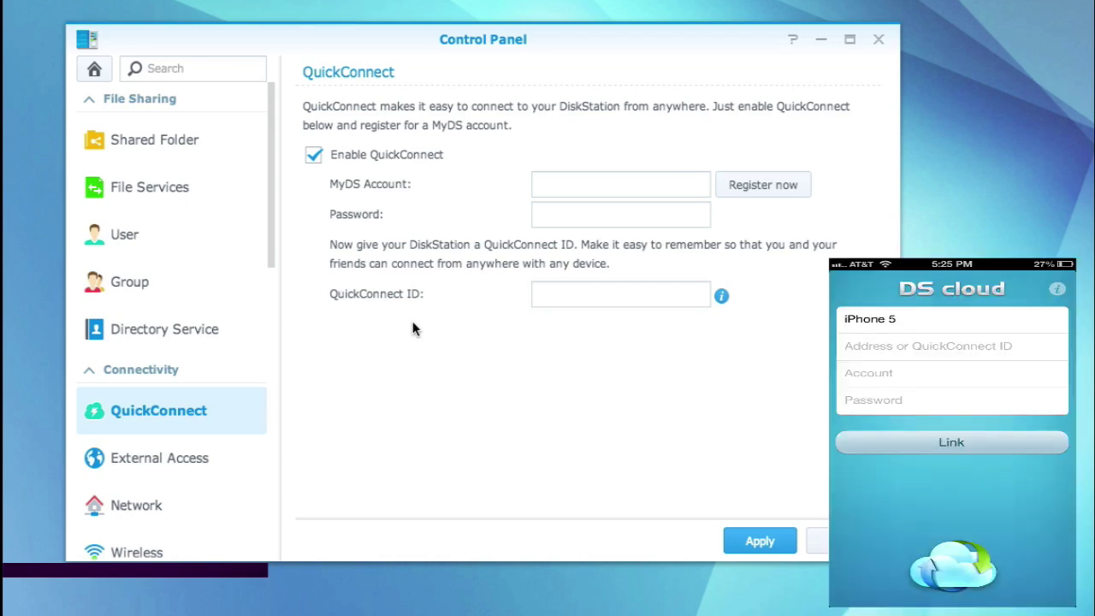
pyautogui.click(543, 286)
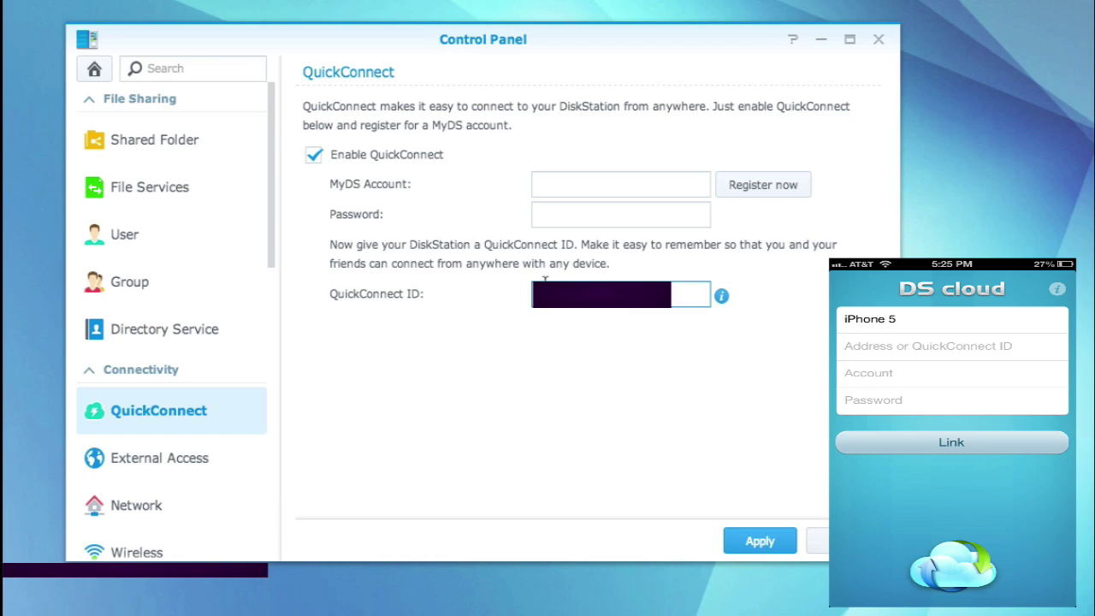
pyautogui.click(546, 186)
pyautogui.rightClick(546, 186)
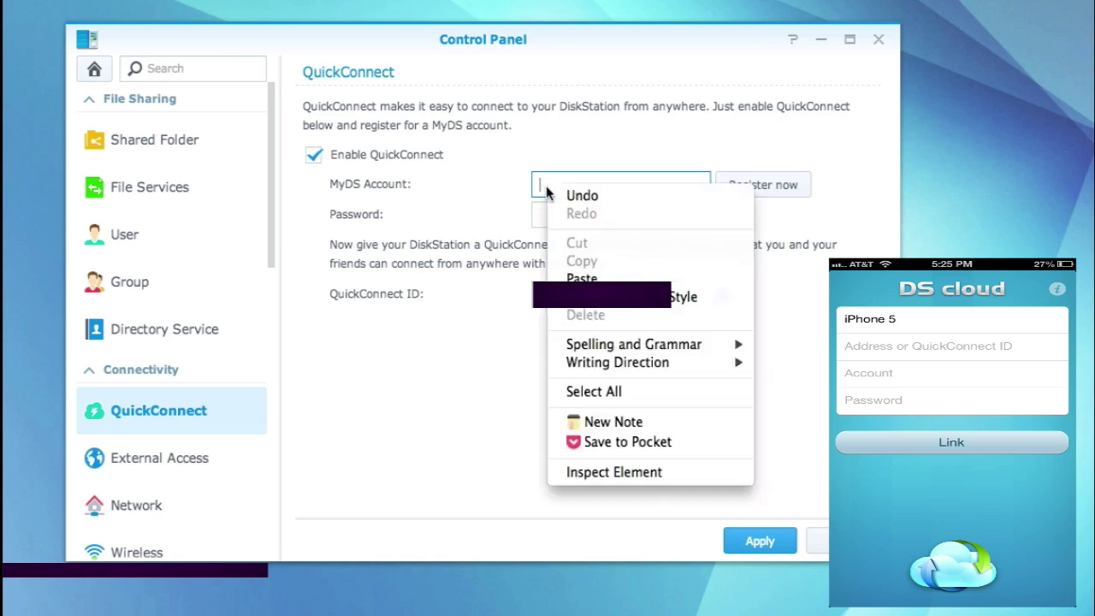
pyautogui.click(564, 276)
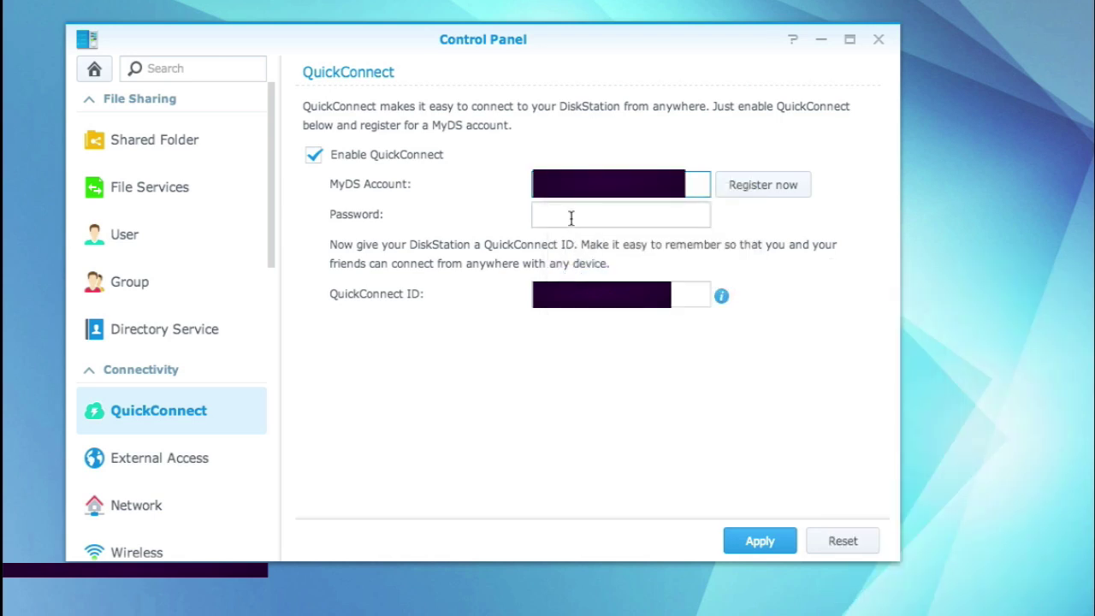
pyautogui.click(570, 214)
pyautogui.write('****')
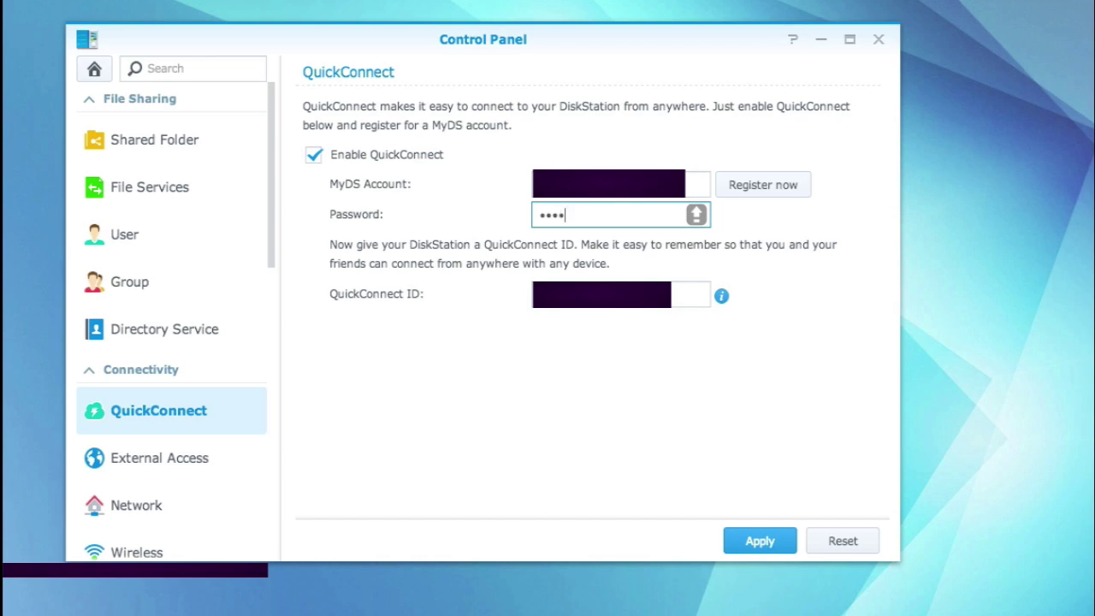
pyautogui.write('****')
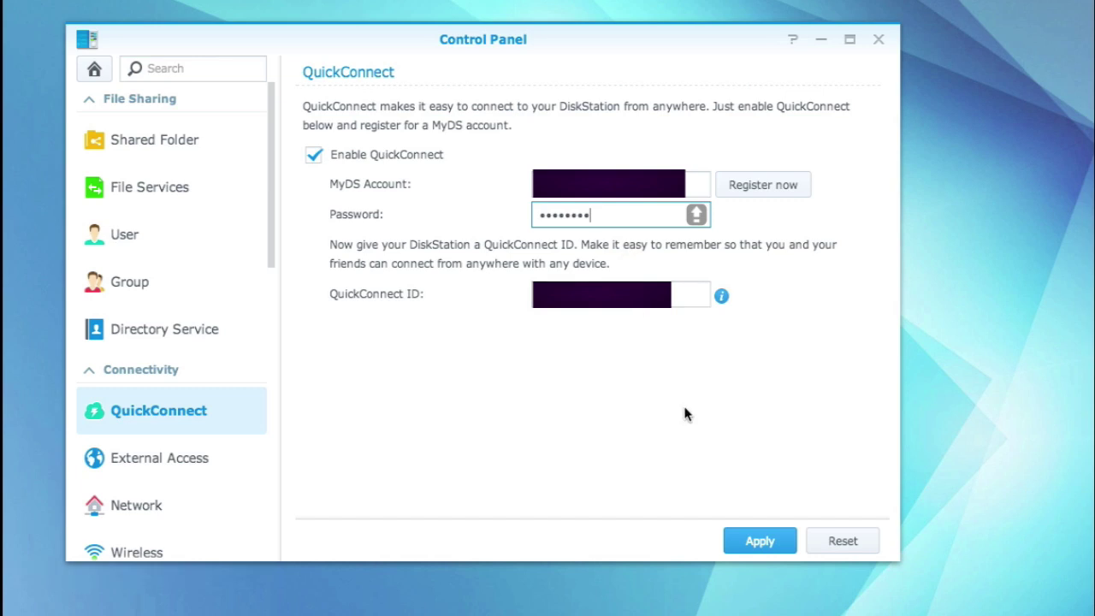
pyautogui.click(750, 543)
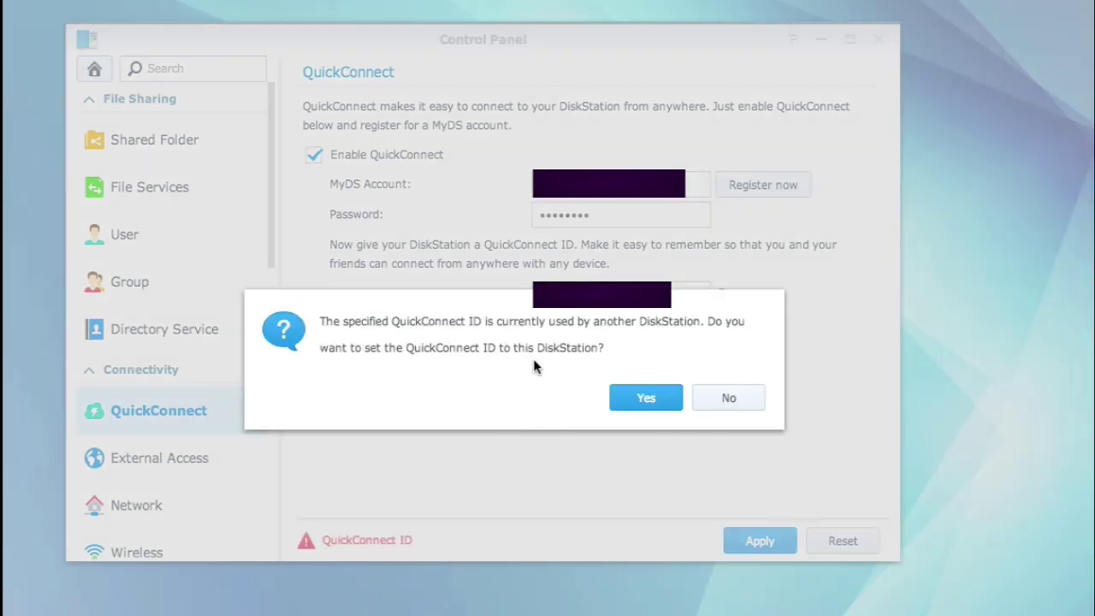
# Confirm reassigning the in-use QuickConnect ID to this DiskStation
pyautogui.click(626, 395)
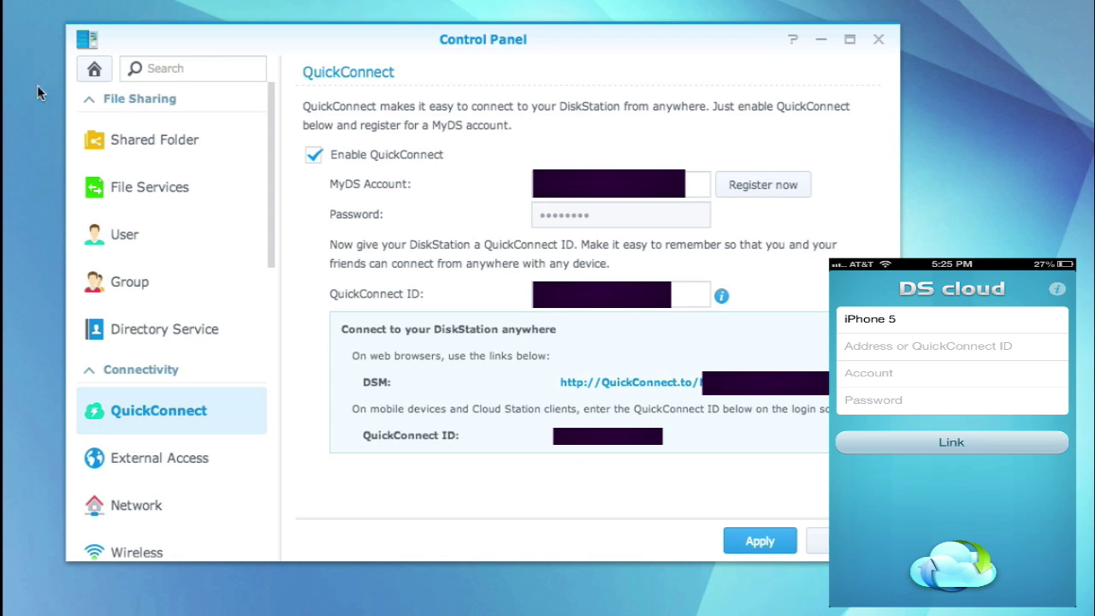
# Close Control Panel and launch the EZ-Internet wizard from the Main Menu
pyautogui.click(878, 40)
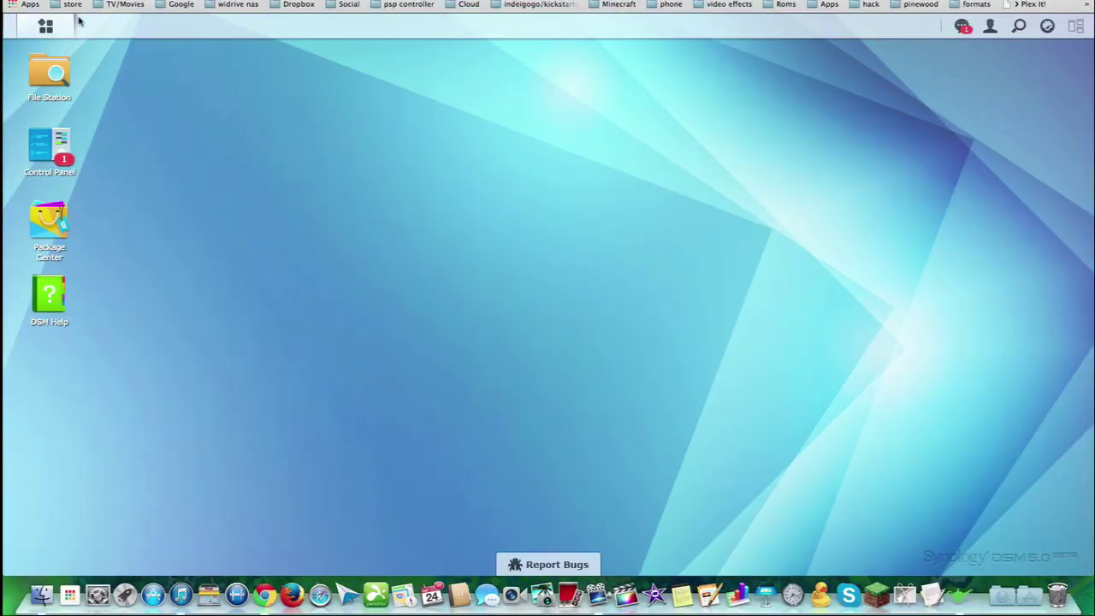
pyautogui.click(51, 24)
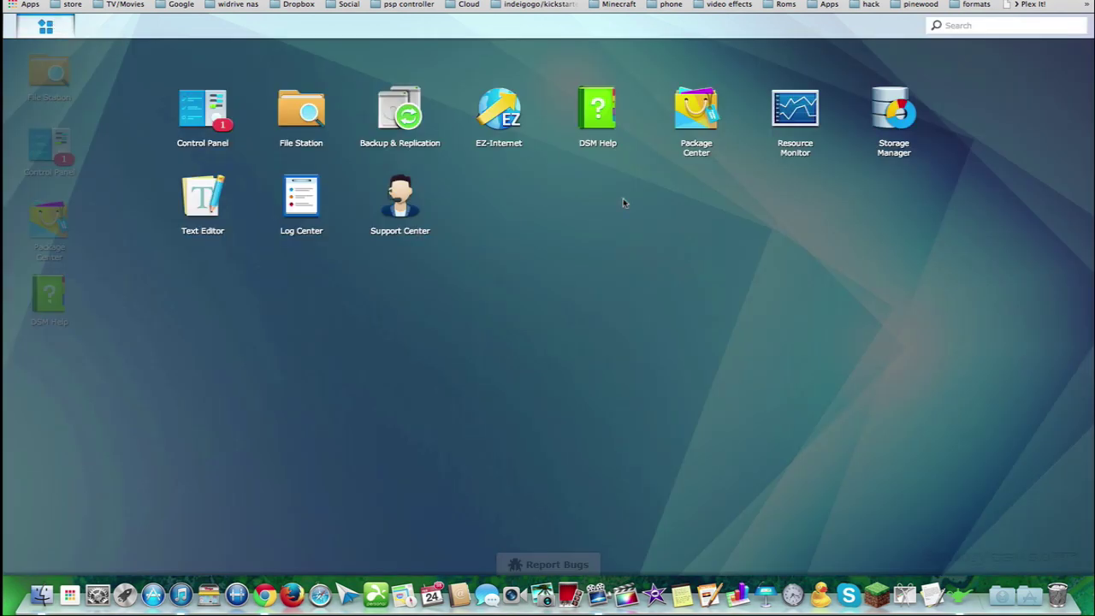
pyautogui.click(498, 113)
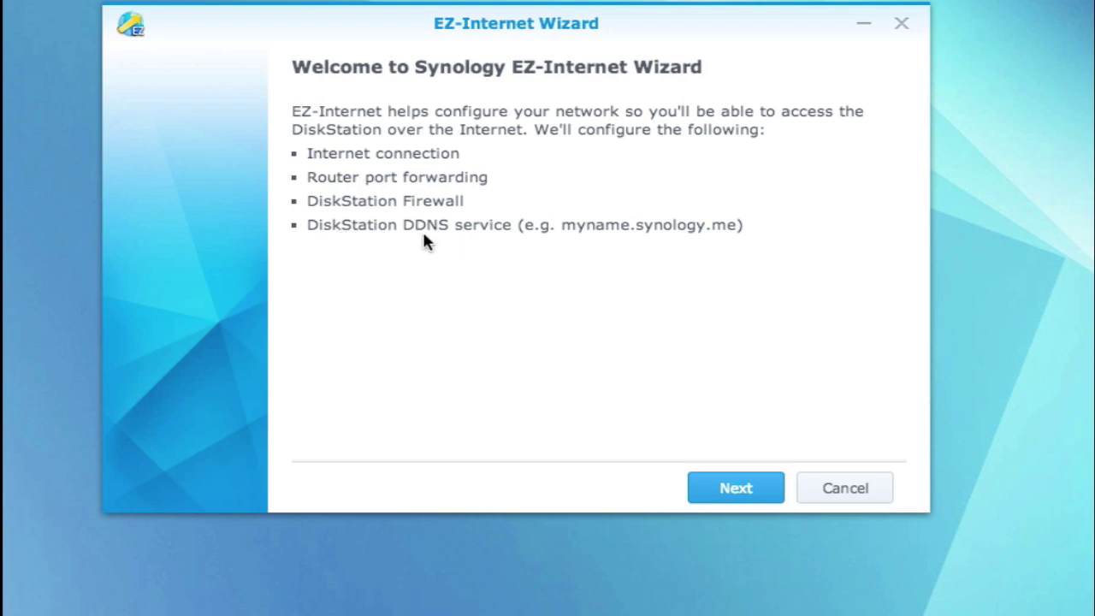
# Choose 'Through a router' with local IP settings so the wizard detects the NETGEAR WNDR3700
pyautogui.click(721, 496)
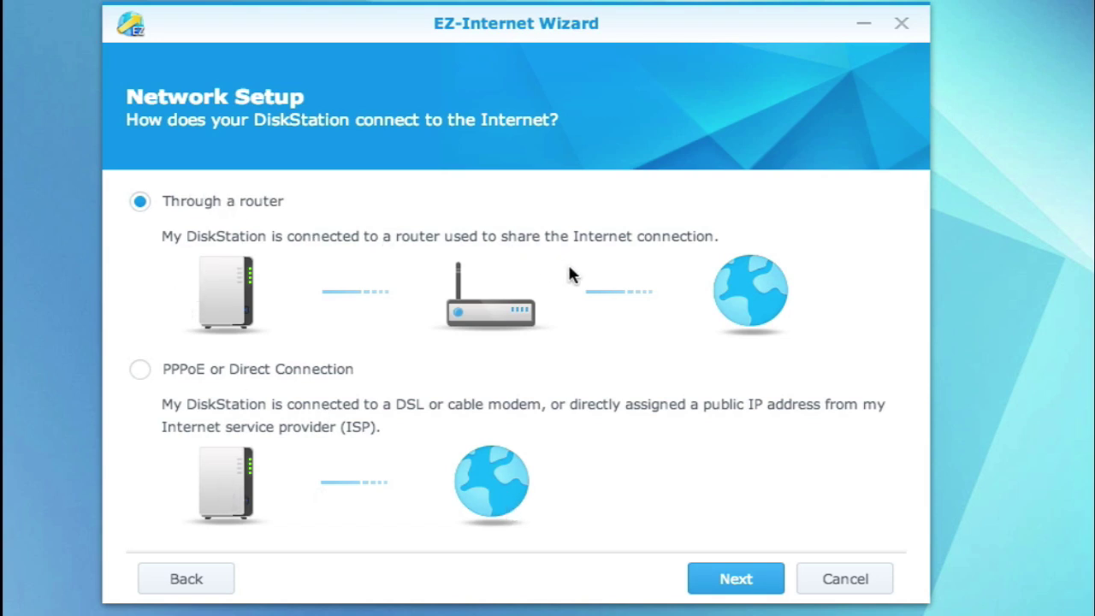
pyautogui.click(725, 585)
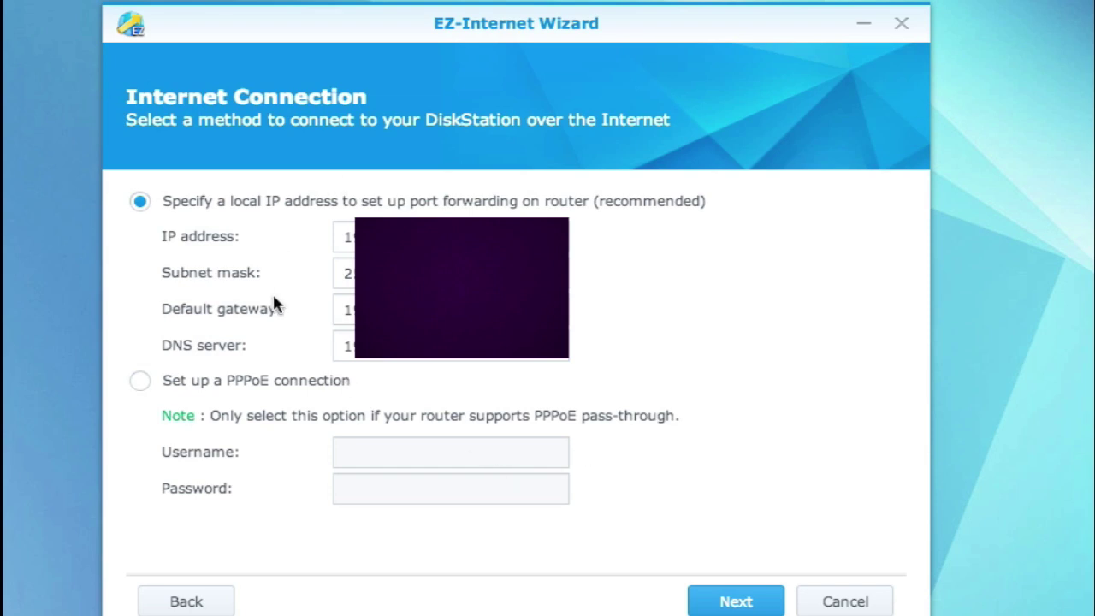
pyautogui.click(747, 603)
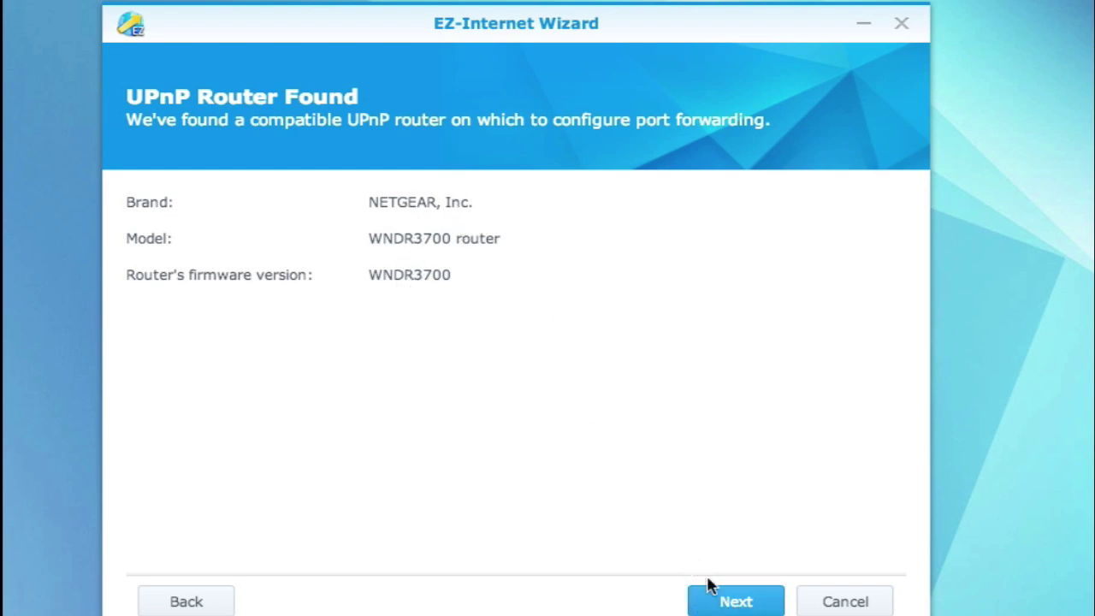
# Past the UPnP router page, keep Web Station (HTTP) and DSM (HTTP) checked for port forwarding
pyautogui.click(710, 598)
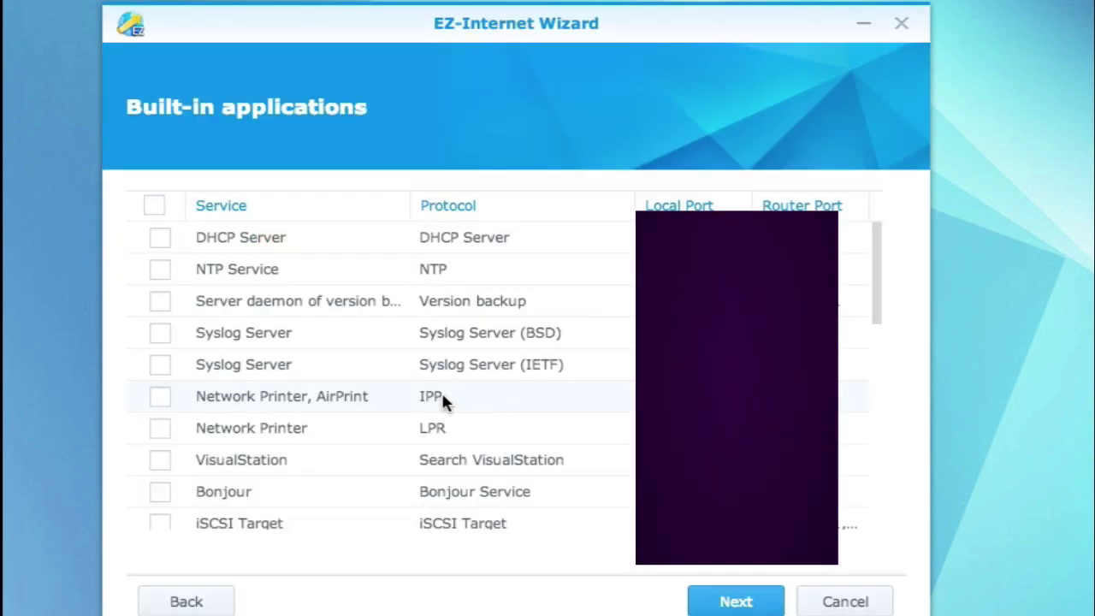
pyautogui.scroll(-5, 240, 485)
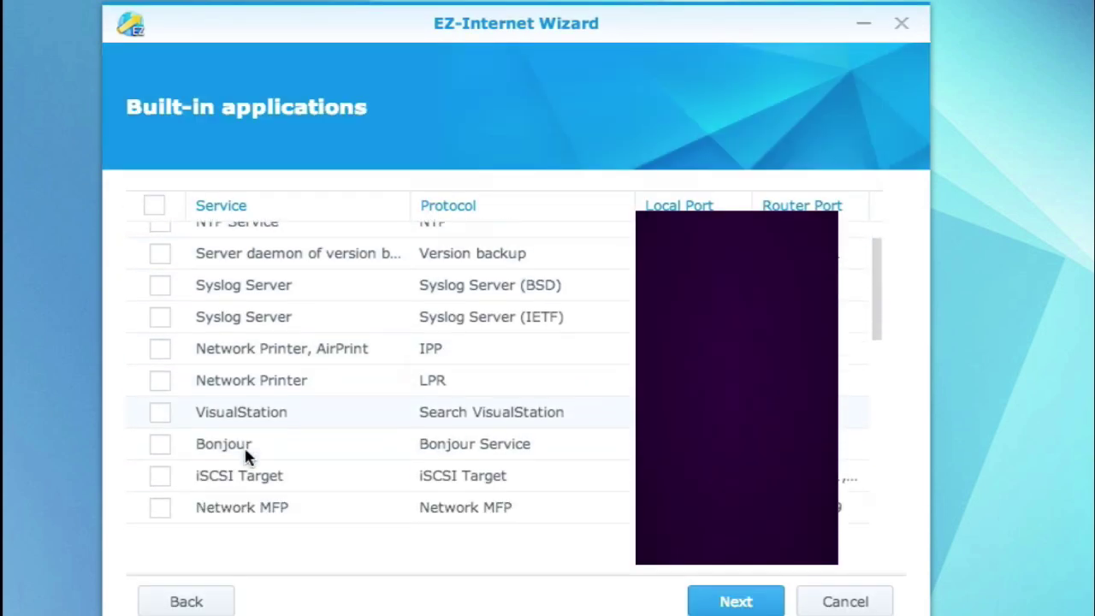
pyautogui.scroll(-7, 422, 466)
pyautogui.scroll(-4, 422, 466)
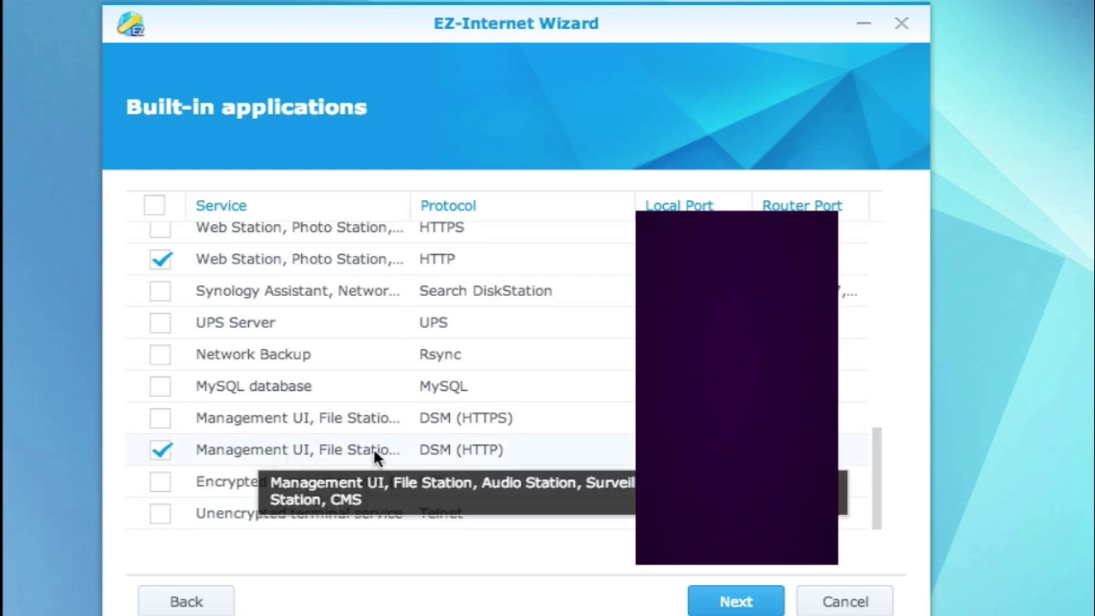
pyautogui.scroll(9, 342, 342)
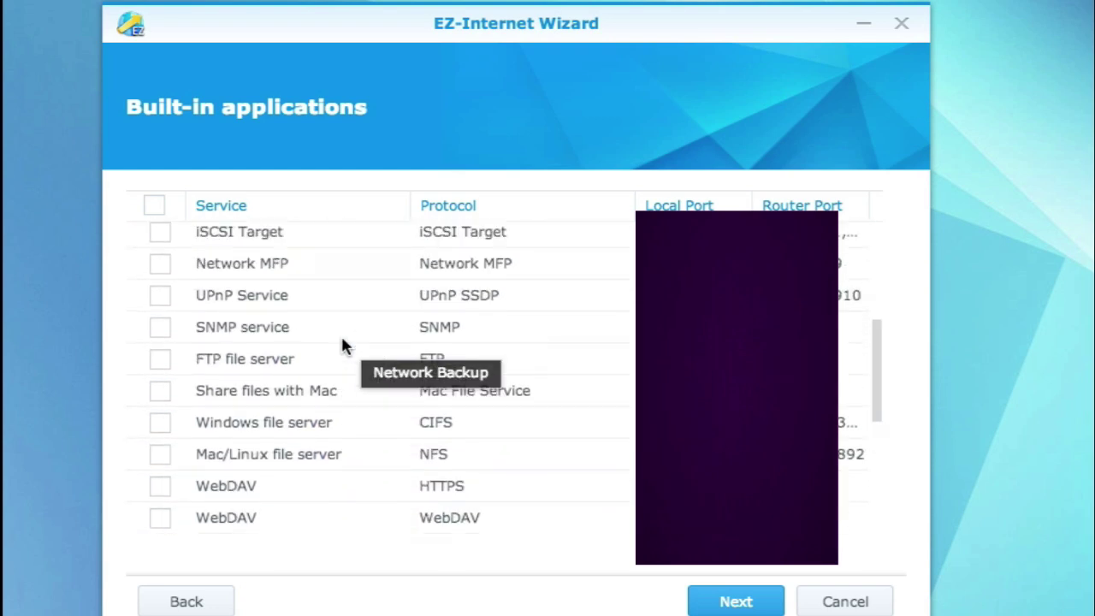
pyautogui.scroll(3, 341, 347)
pyautogui.scroll(2, 282, 320)
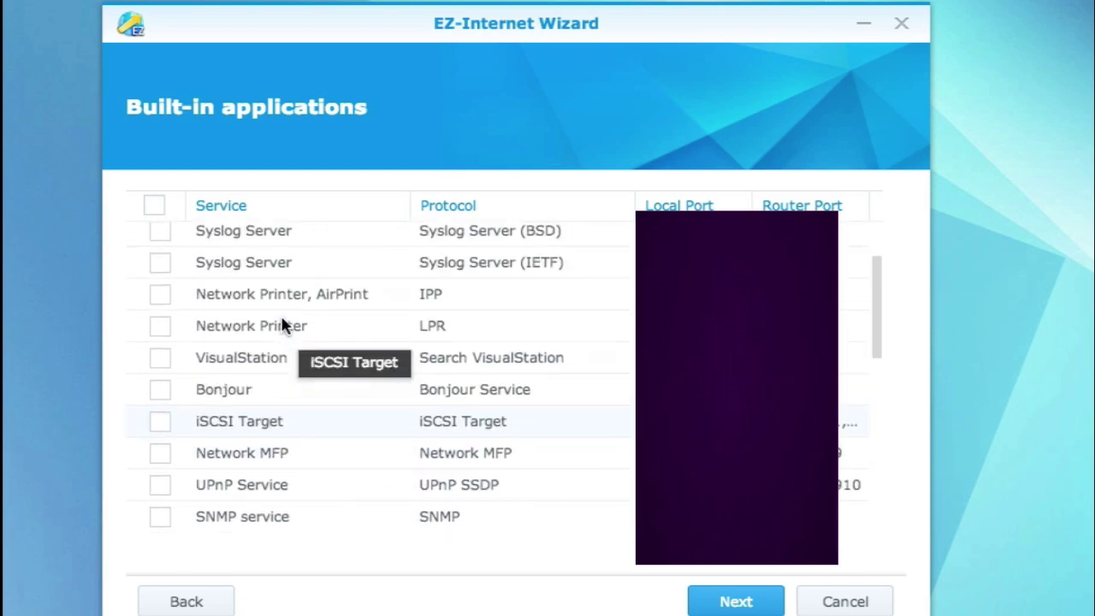
pyautogui.scroll(3, 282, 322)
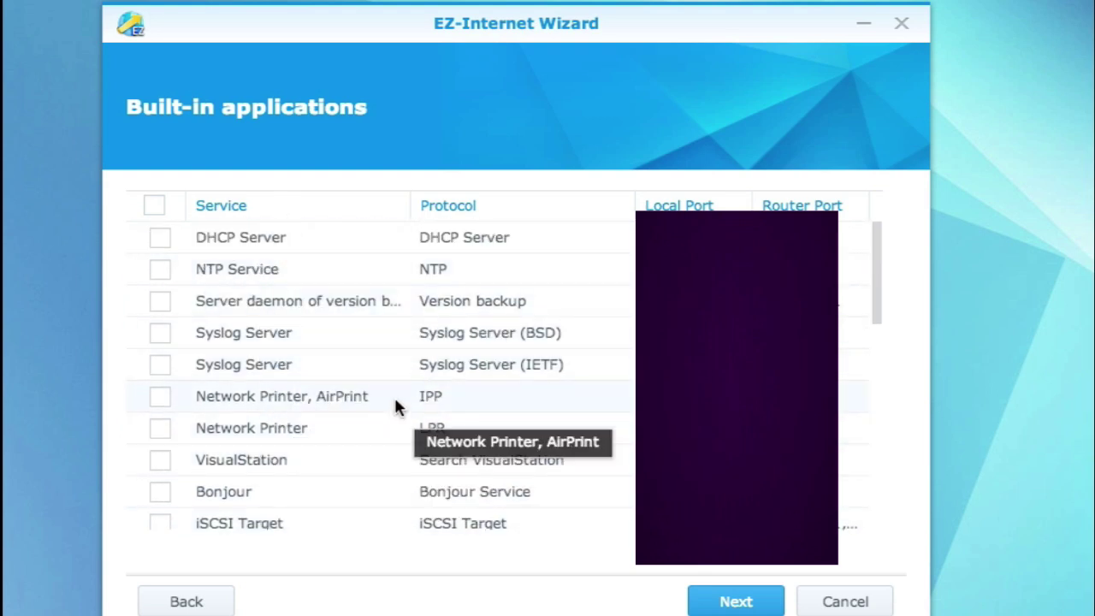
pyautogui.scroll(-5, 395, 402)
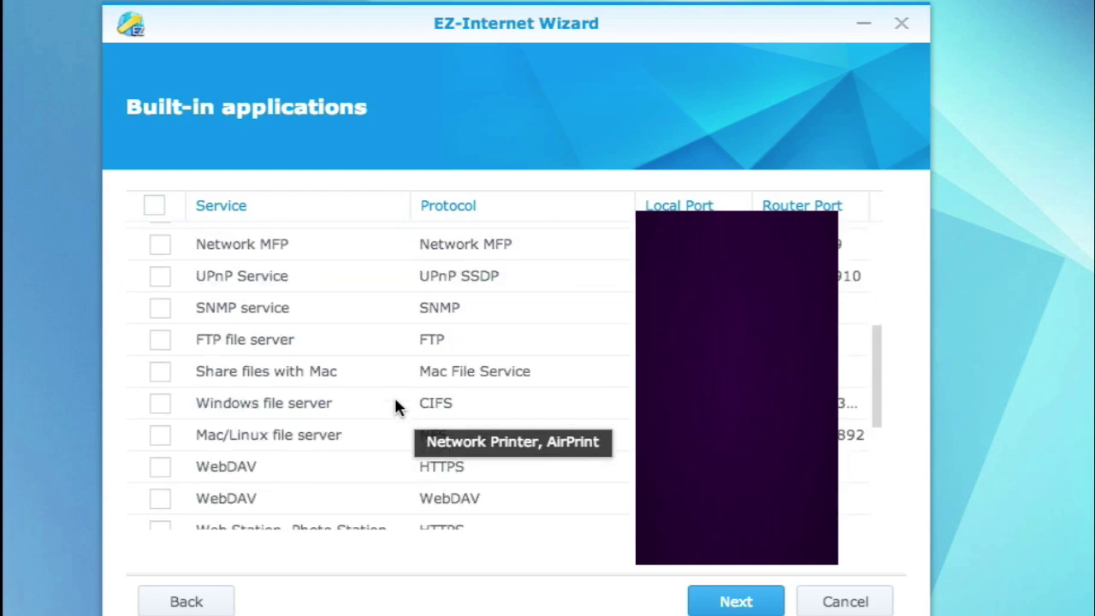
pyautogui.scroll(-4, 395, 406)
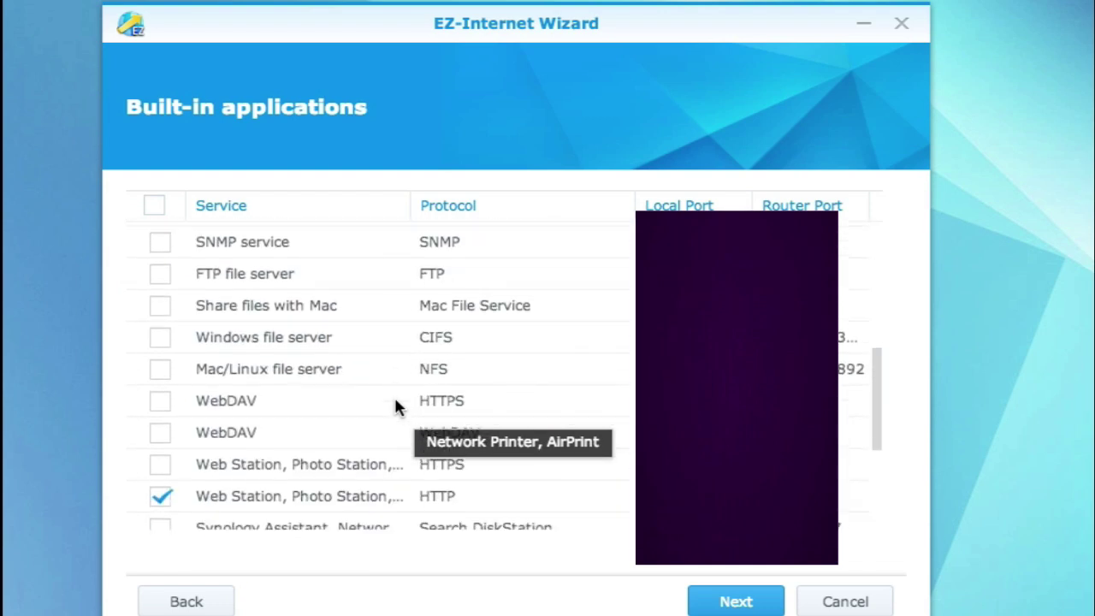
pyautogui.click(732, 601)
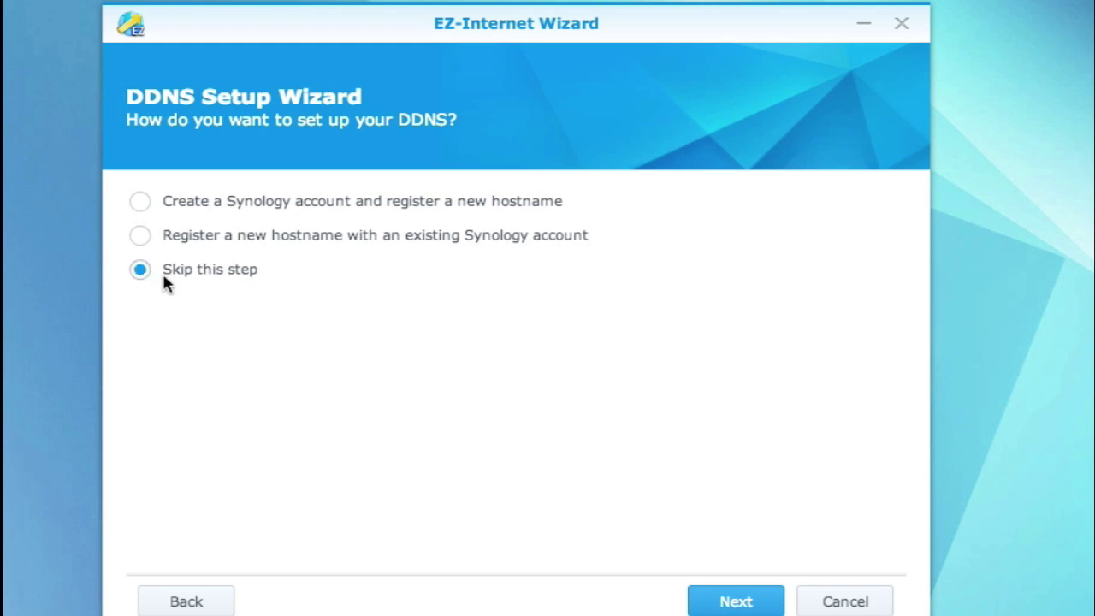
# Skip DDNS setup, apply the port forwarding settings, and finish the EZ-Internet wizard
pyautogui.click(706, 600)
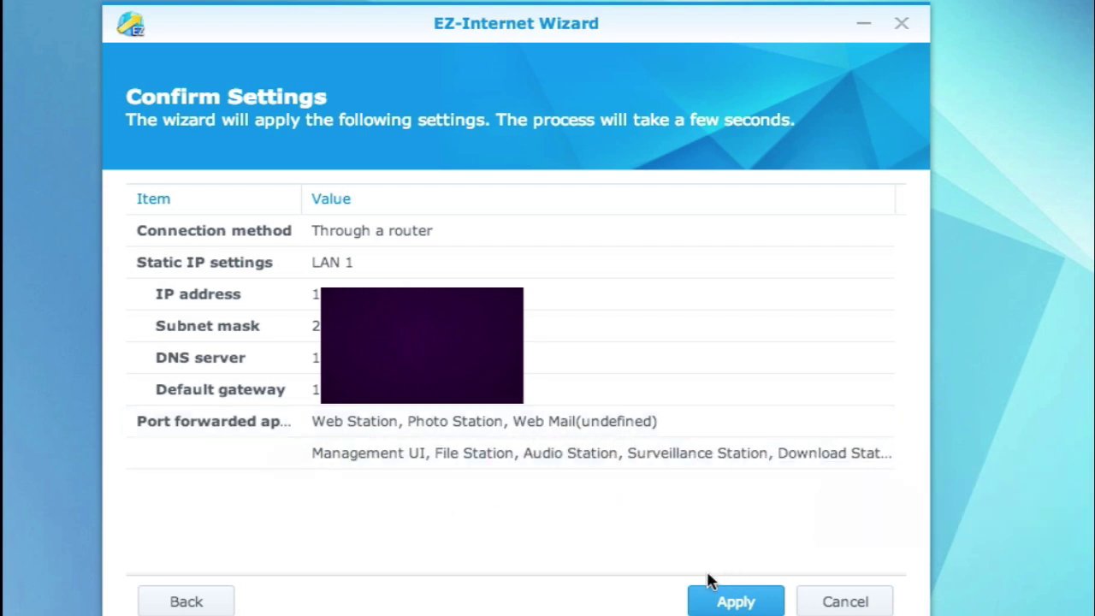
pyautogui.click(720, 604)
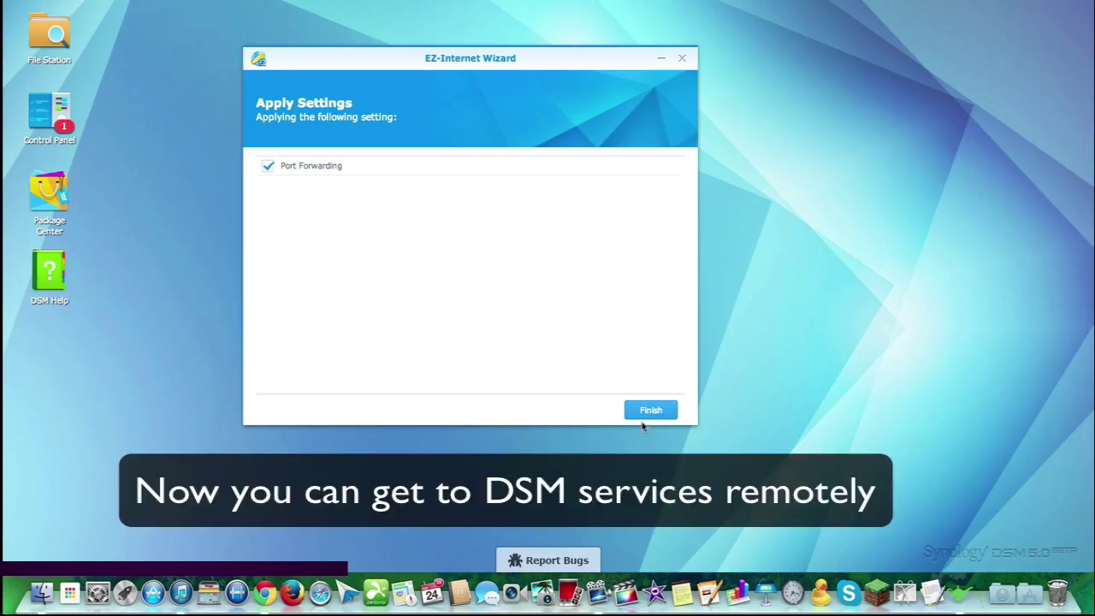
pyautogui.click(839, 602)
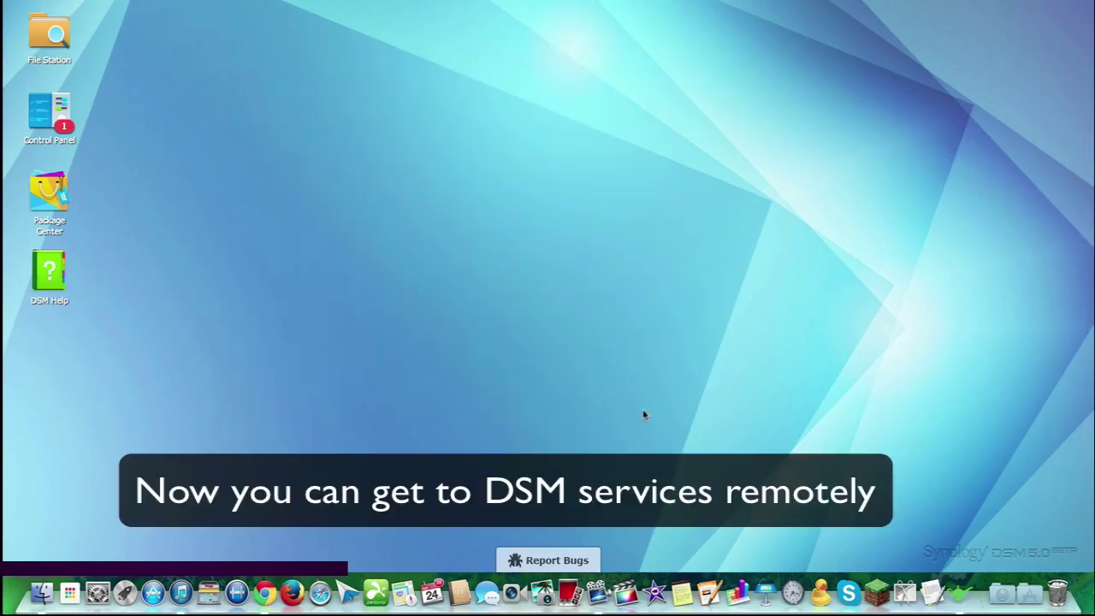
# Create a 'Downloads' shared folder on Volume 1 and give admin Read/Write permission
pyautogui.click(42, 37)
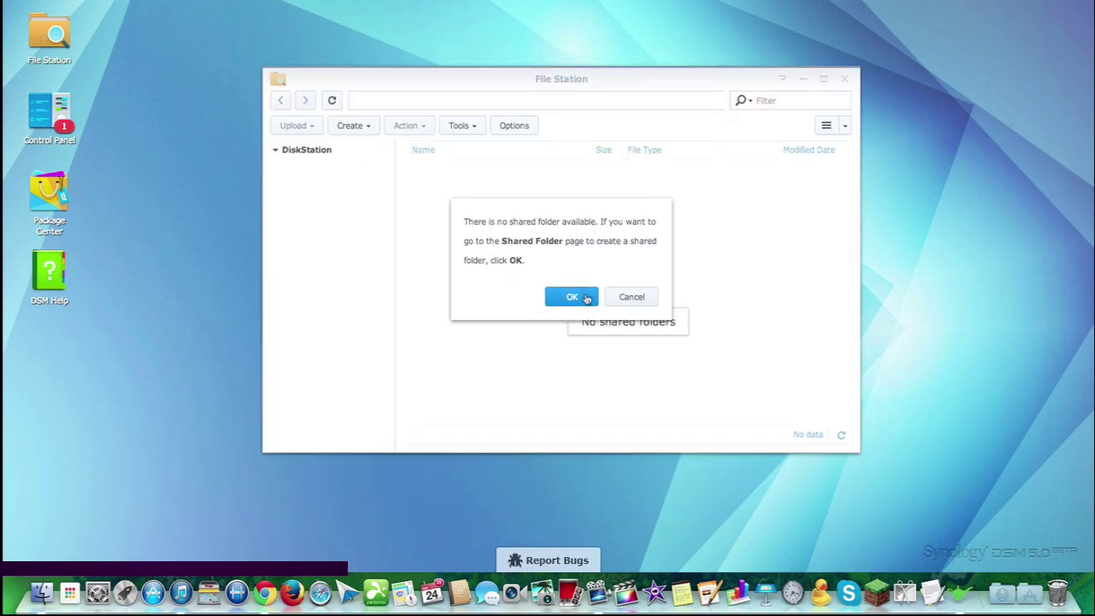
pyautogui.click(571, 297)
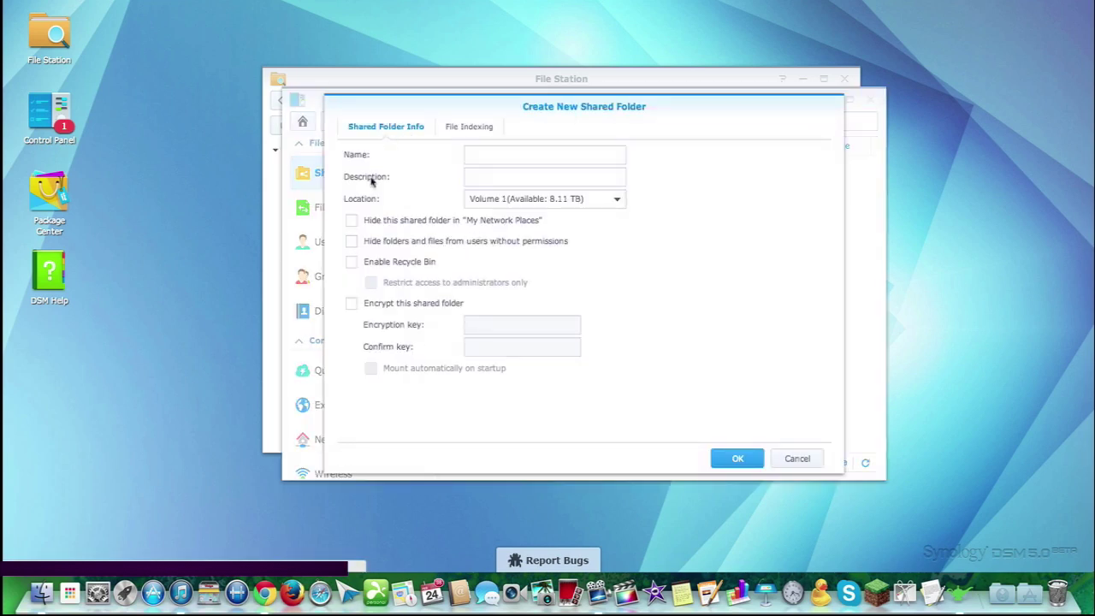
pyautogui.click(482, 153)
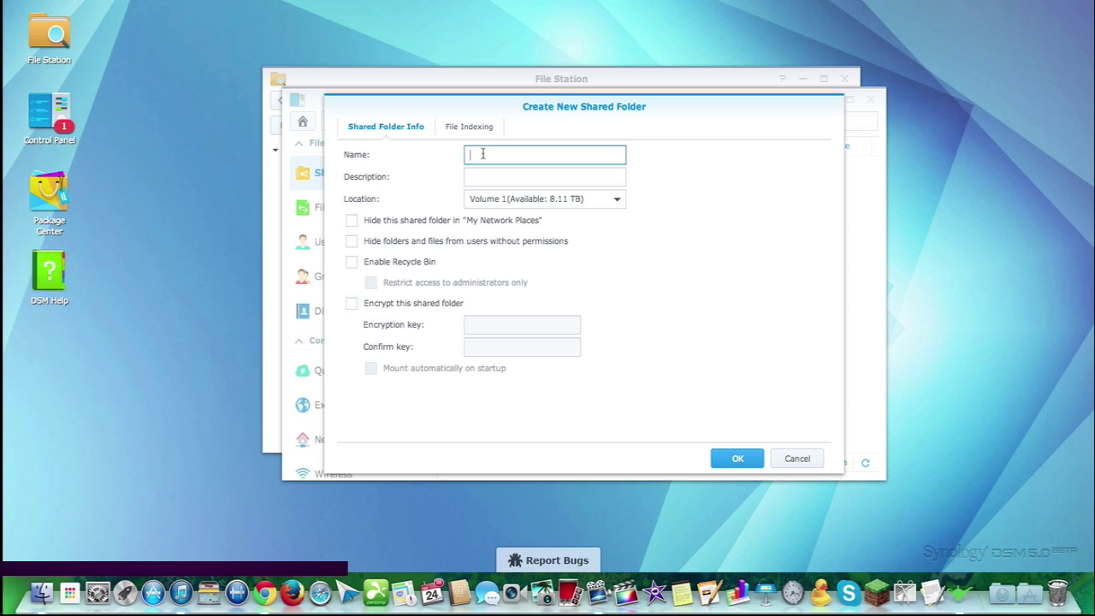
pyautogui.write('D')
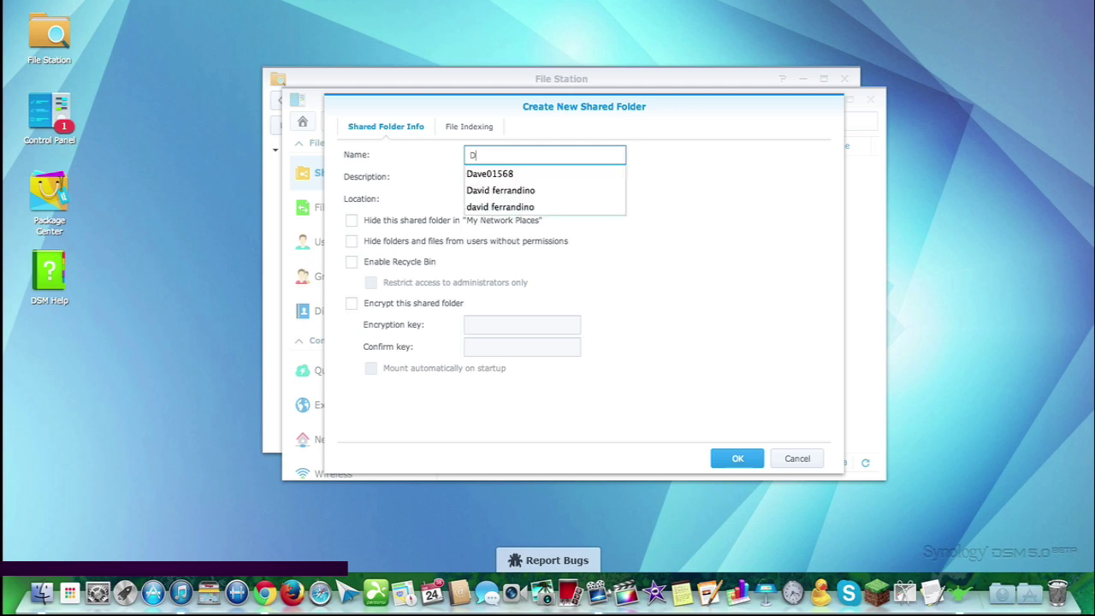
pyautogui.write('ownloads')
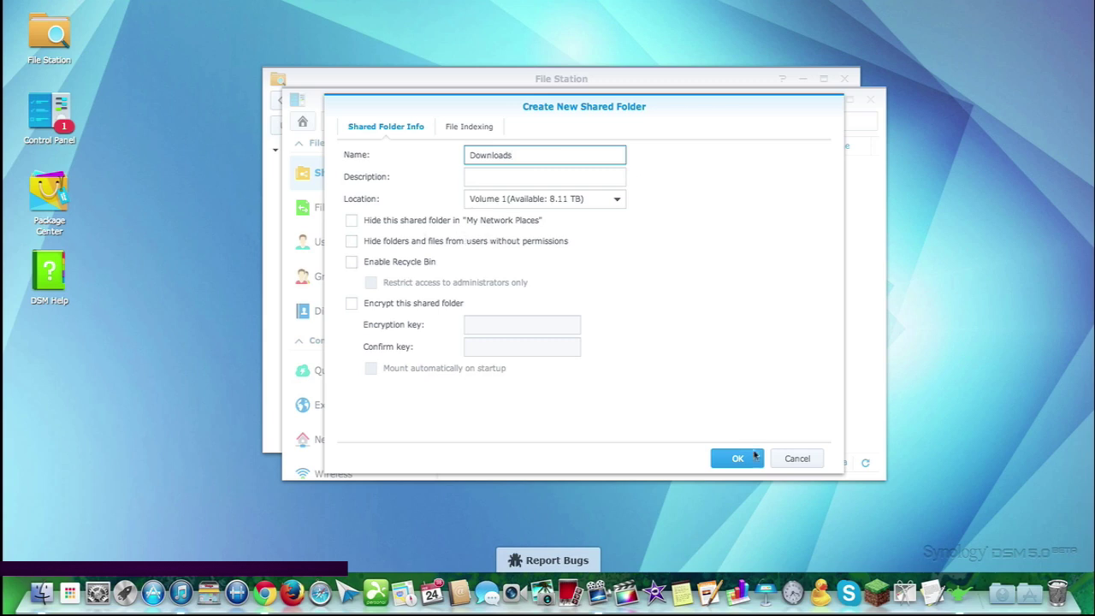
pyautogui.click(738, 461)
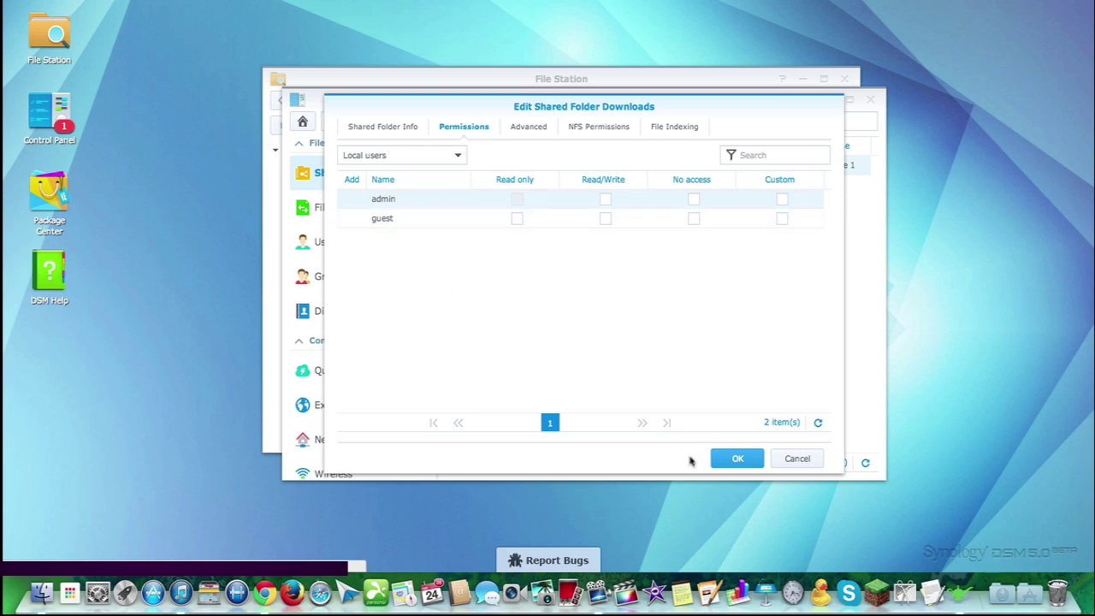
pyautogui.click(606, 198)
pyautogui.click(737, 459)
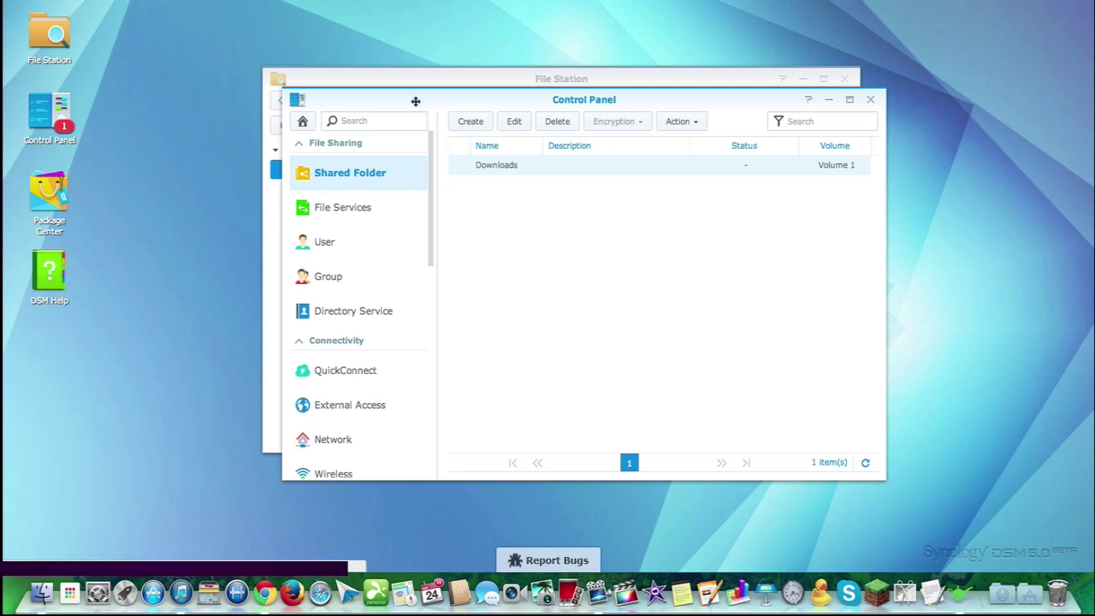
# Install Download Station from the Recommended packages and view the Audio Station details
pyautogui.doubleClick(49, 193)
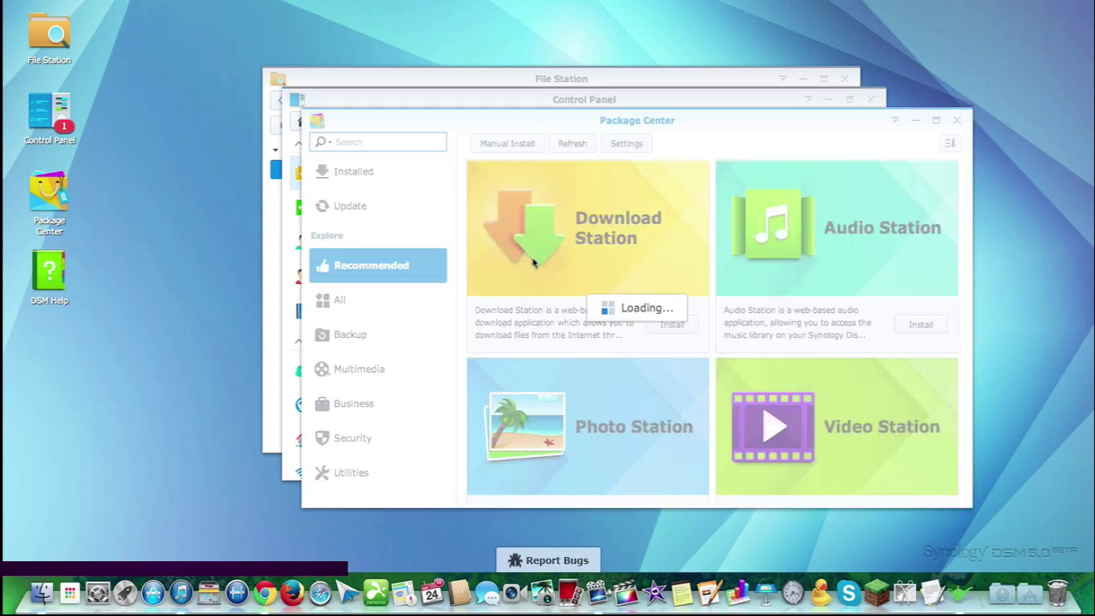
pyautogui.click(664, 324)
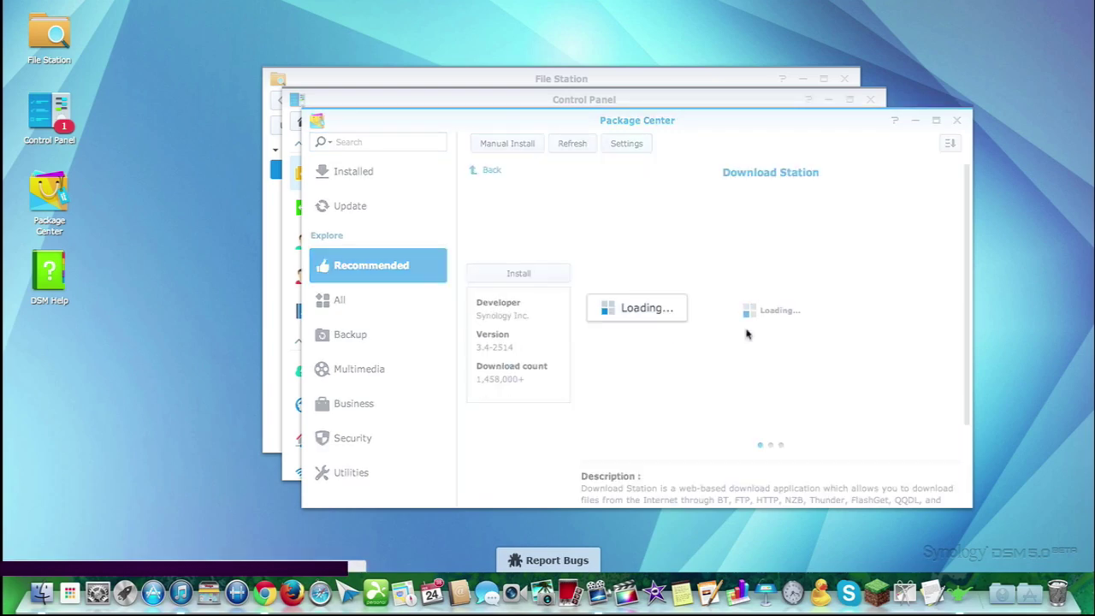
pyautogui.click(490, 169)
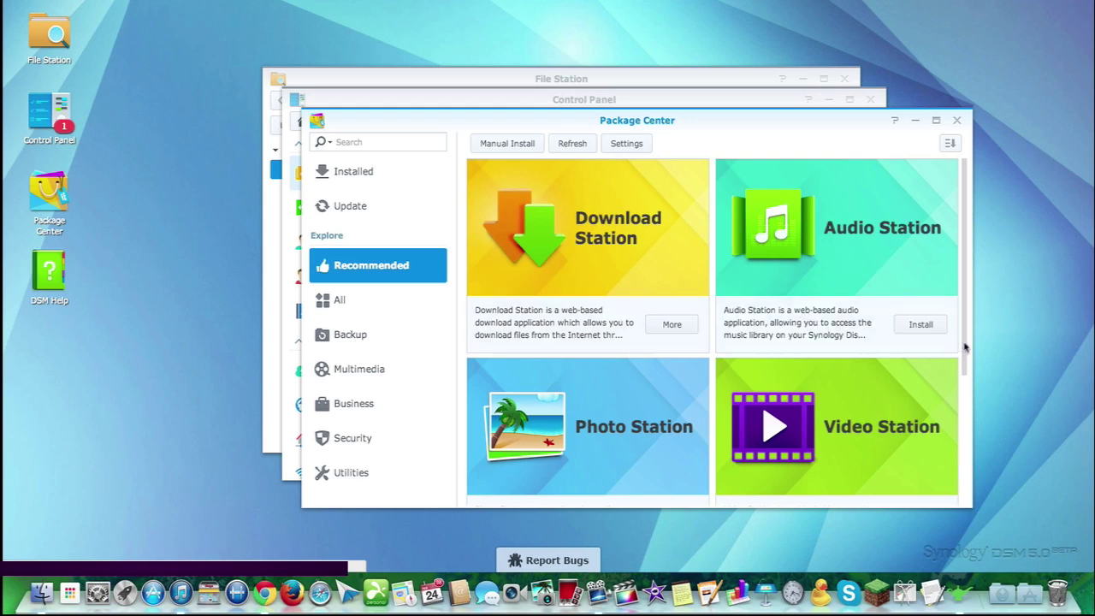
pyautogui.click(920, 324)
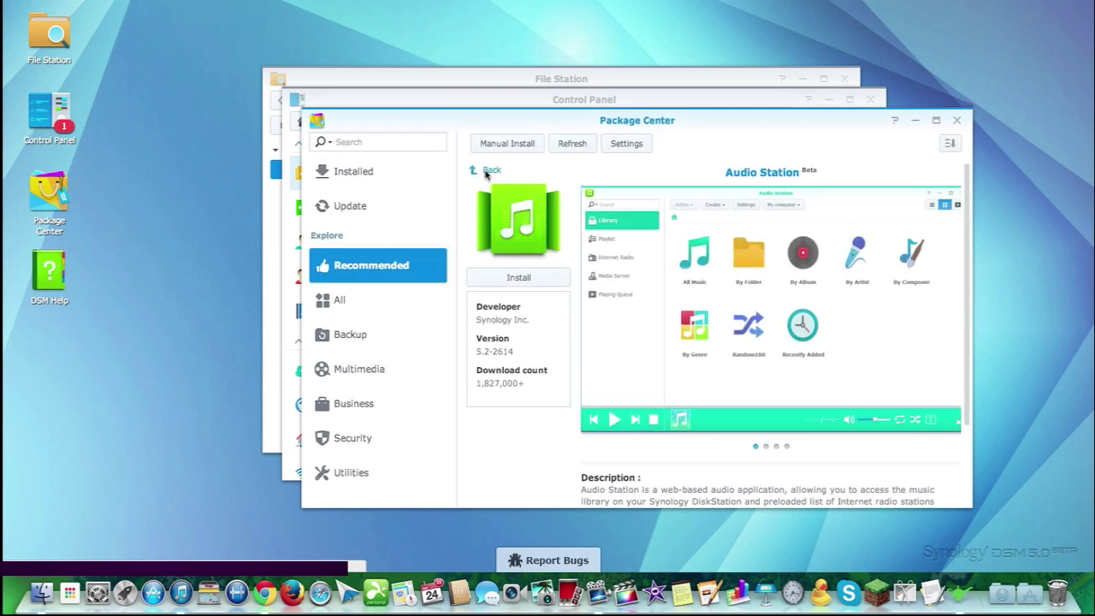
pyautogui.click(488, 171)
# Install the Video Station and Photo Station packages
pyautogui.click(793, 409)
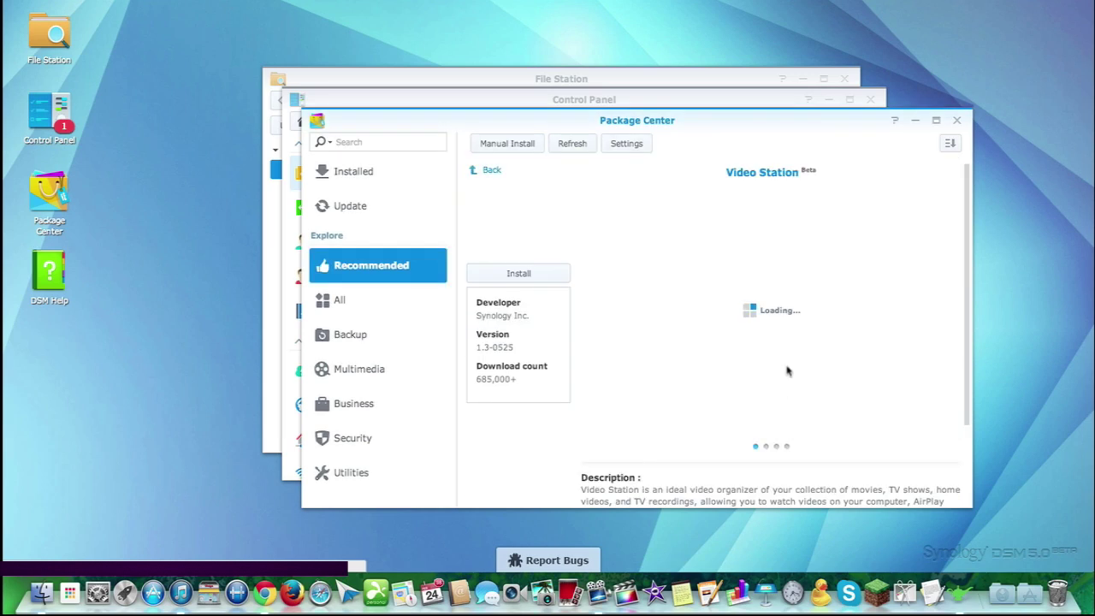
pyautogui.click(520, 278)
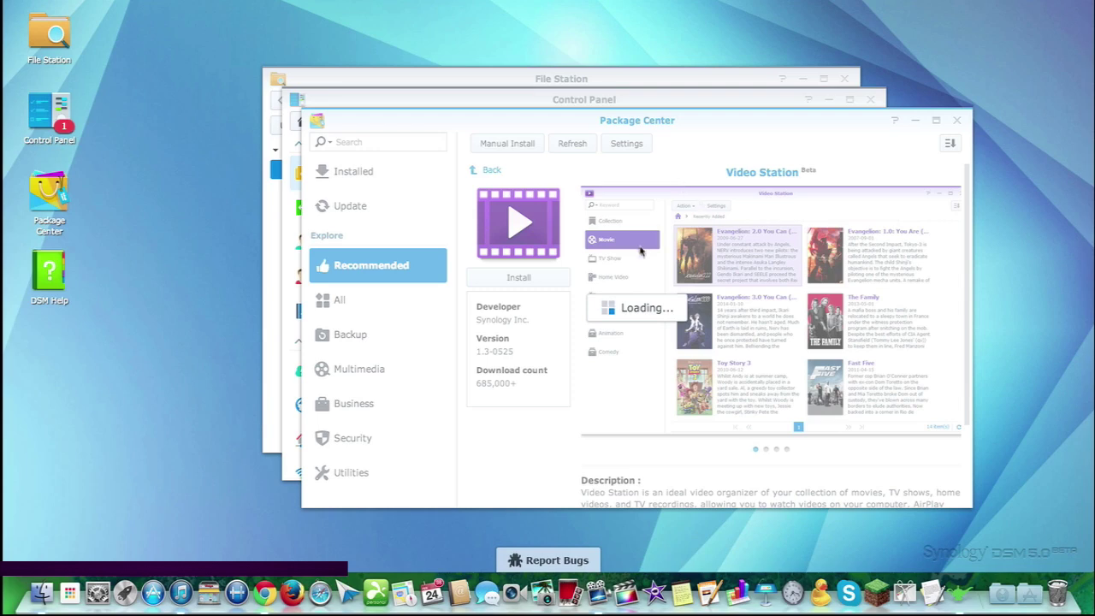
pyautogui.click(491, 171)
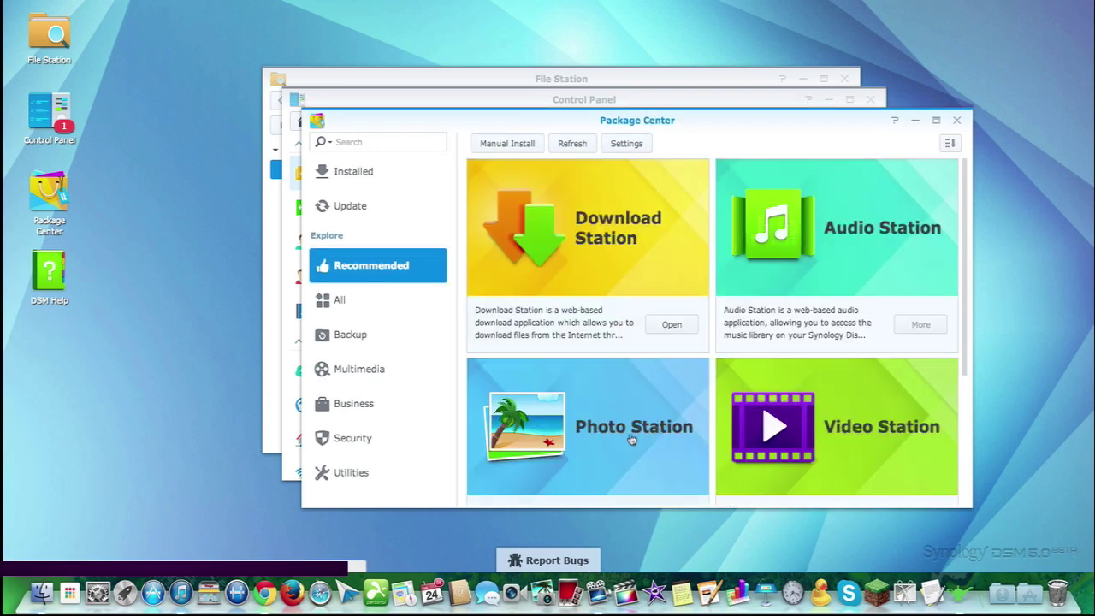
pyautogui.click(630, 434)
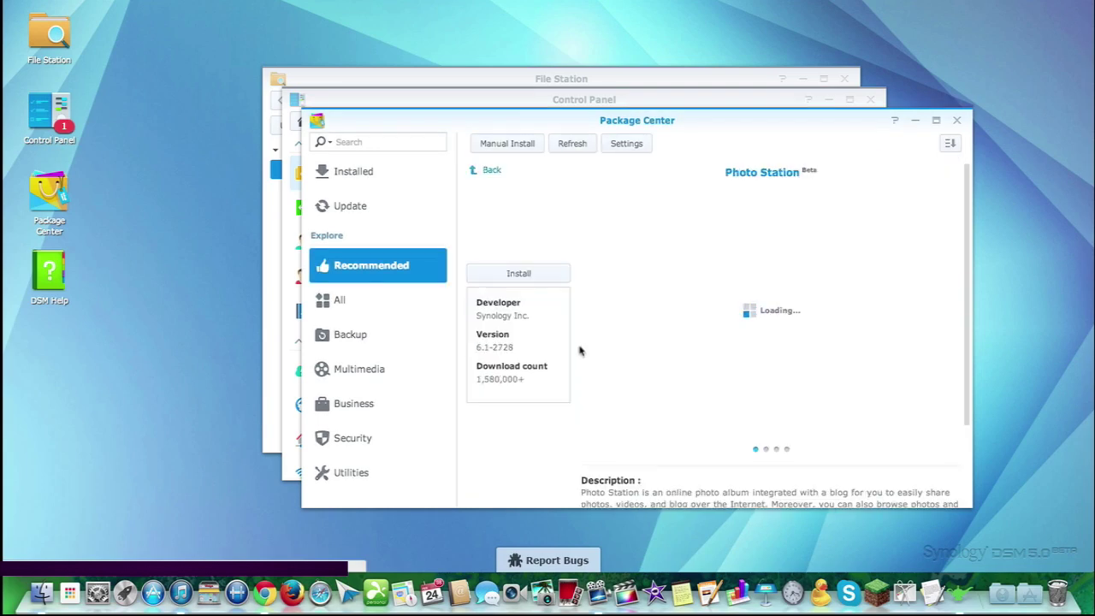
pyautogui.click(518, 279)
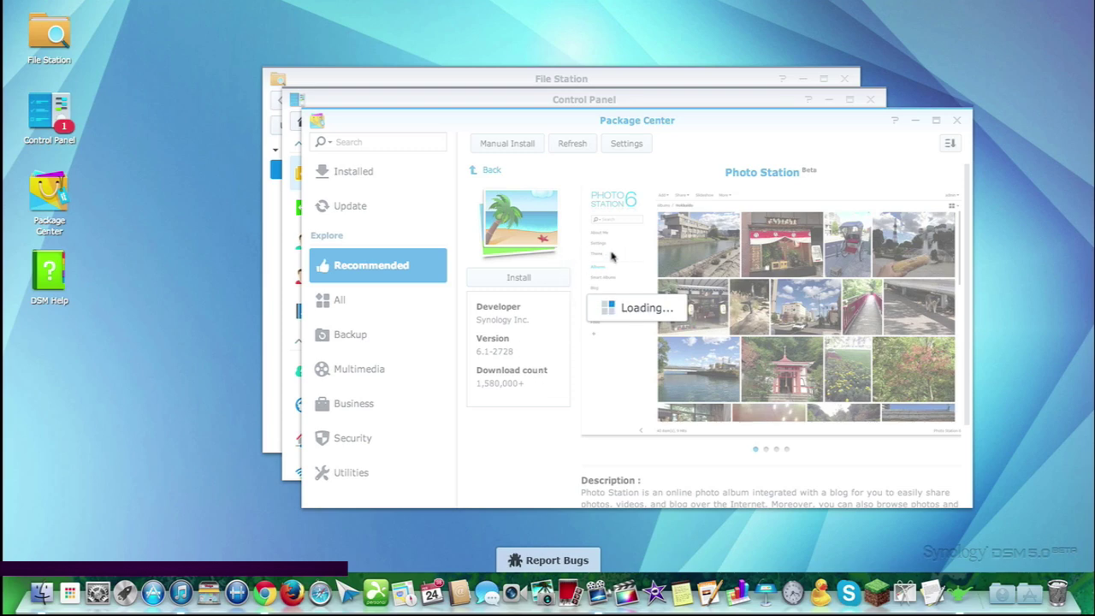
pyautogui.click(493, 173)
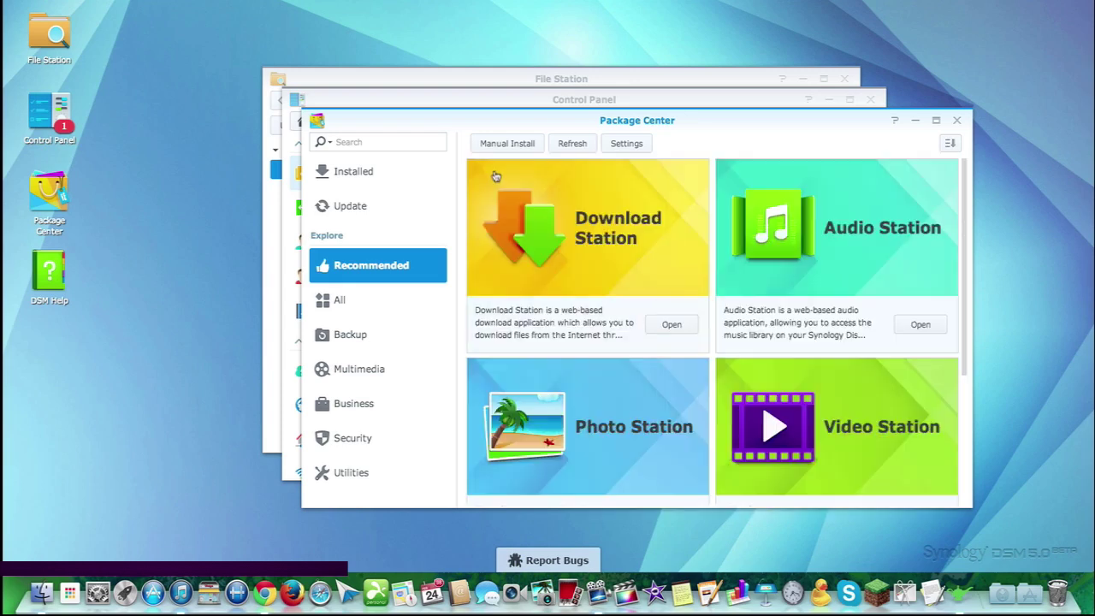
# Review the Recommended package list and close Package Center
pyautogui.scroll(-5, 673, 370)
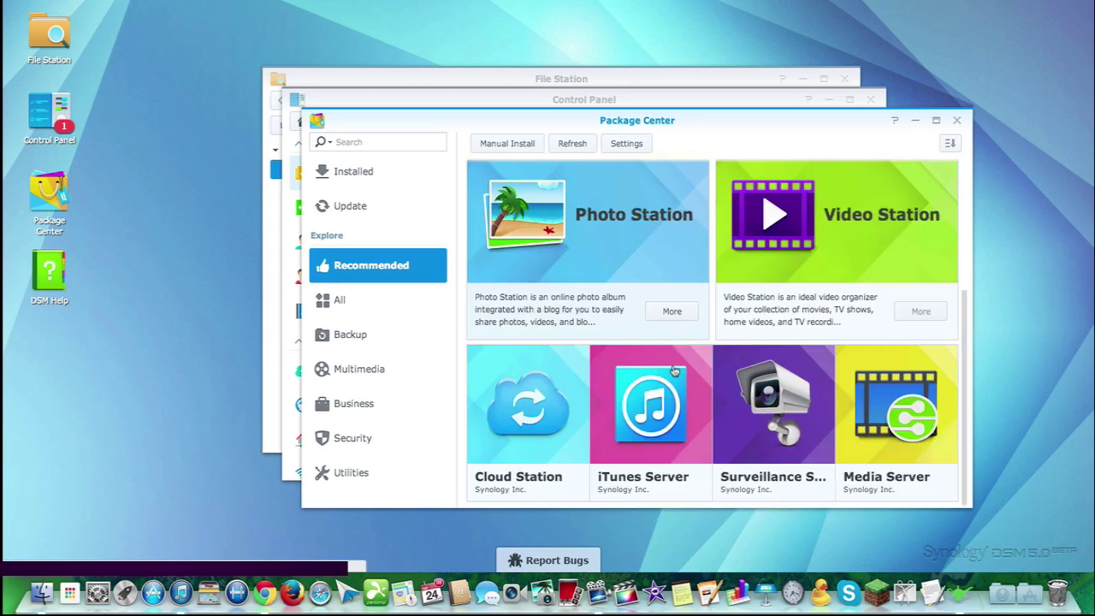
pyautogui.scroll(5, 674, 370)
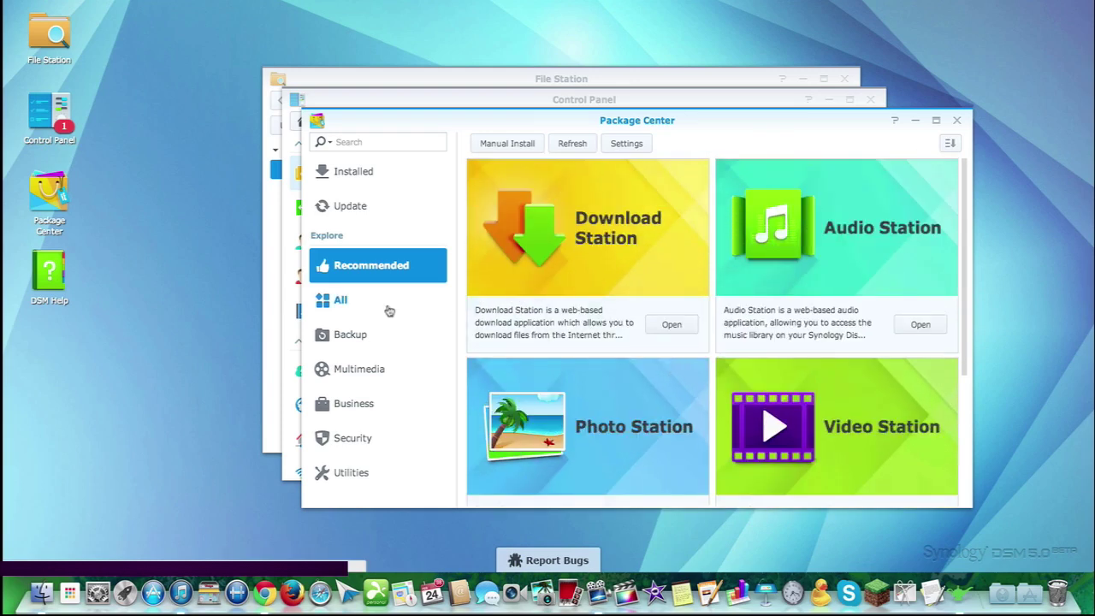
pyautogui.click(957, 121)
# Close Control Panel and File Station, reload DSM via its QuickConnect link, and answer the disk-check prompt
pyautogui.click(871, 102)
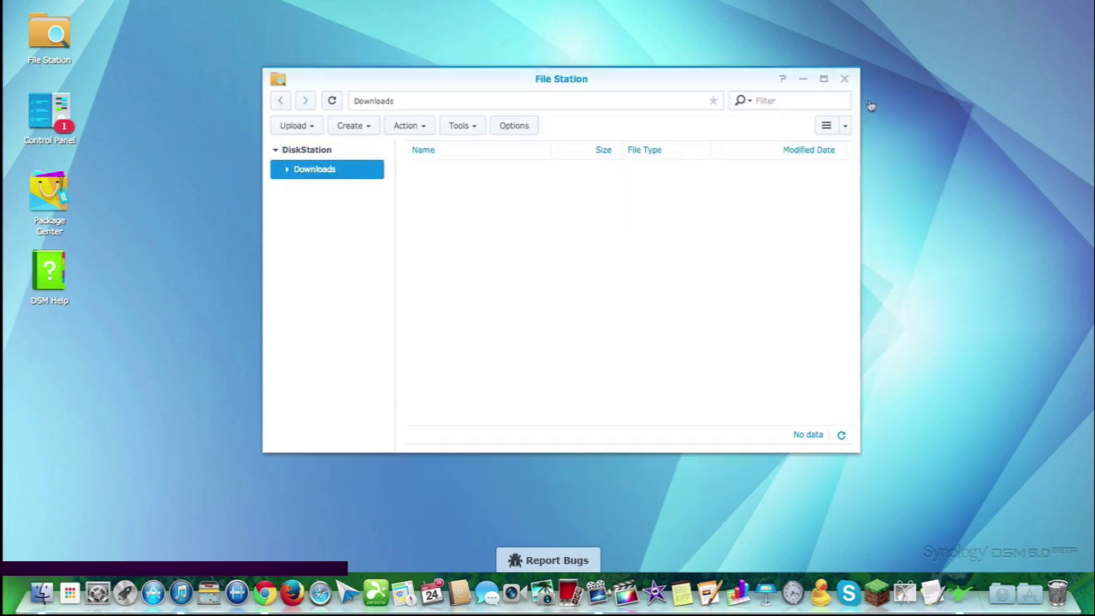
pyautogui.click(843, 79)
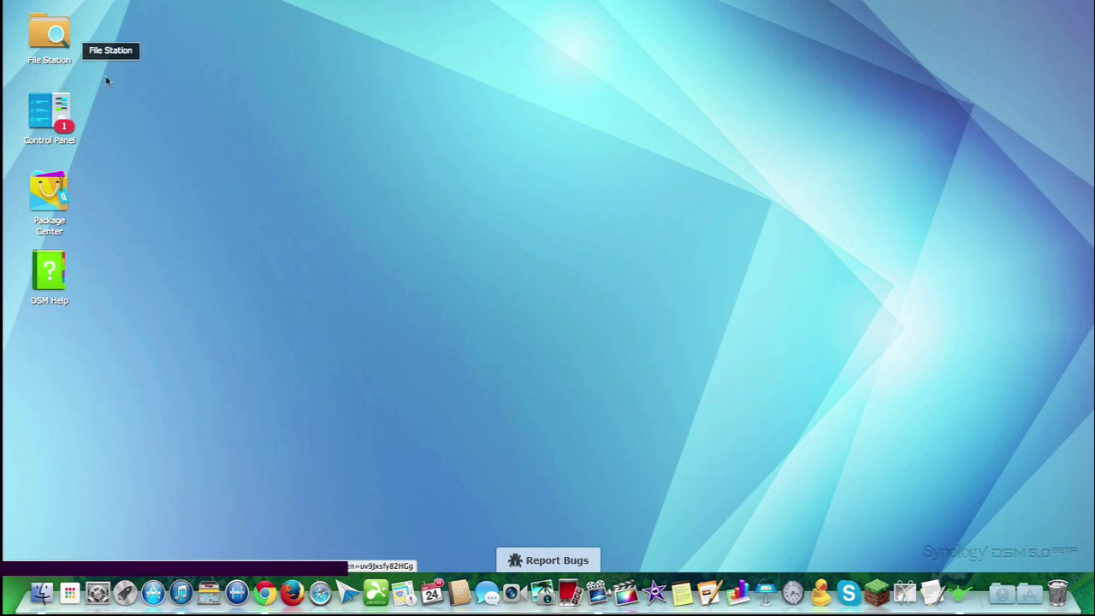
pyautogui.click(58, 116)
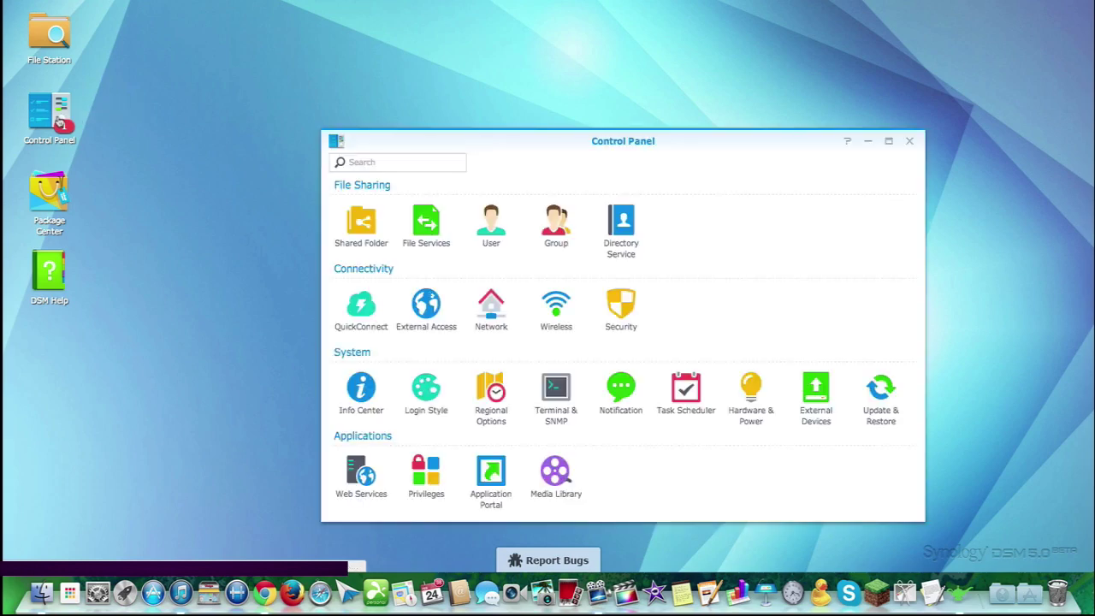
pyautogui.click(358, 310)
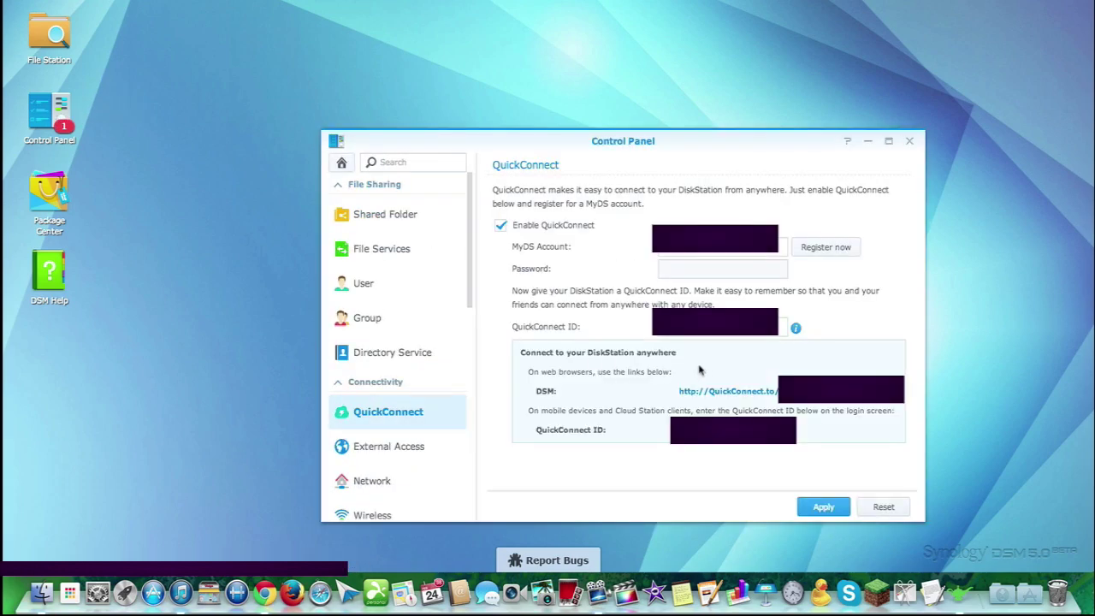
pyautogui.click(715, 390)
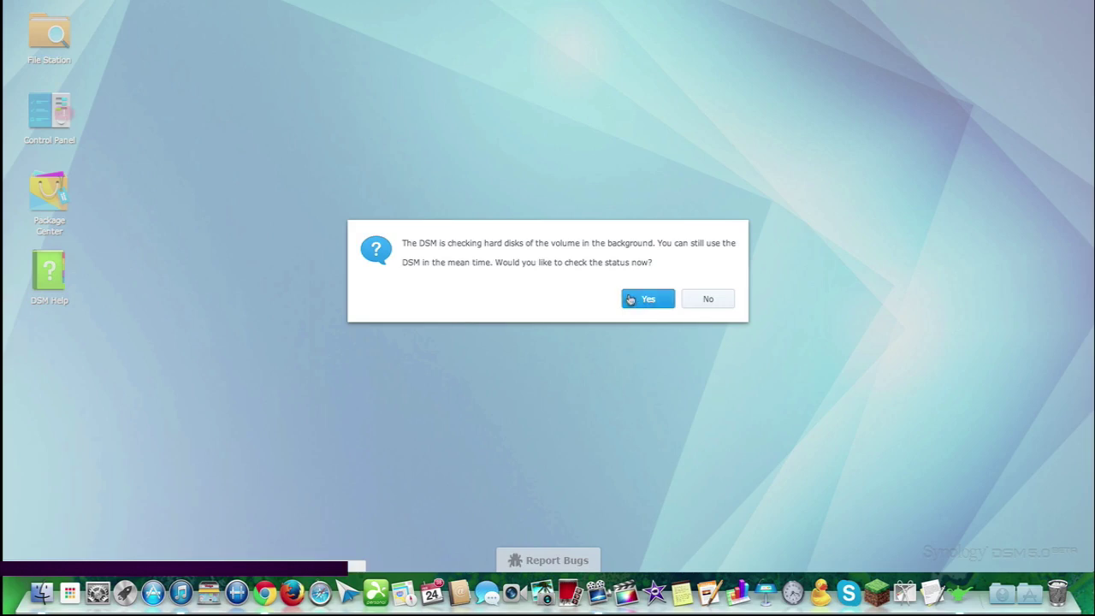
pyautogui.click(630, 298)
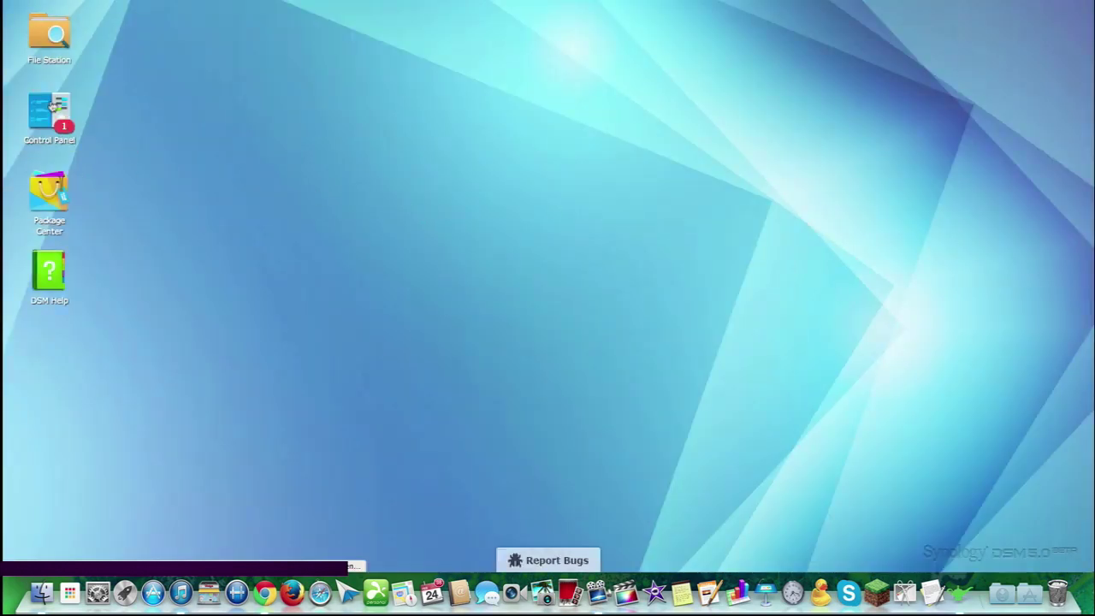
pyautogui.click(52, 102)
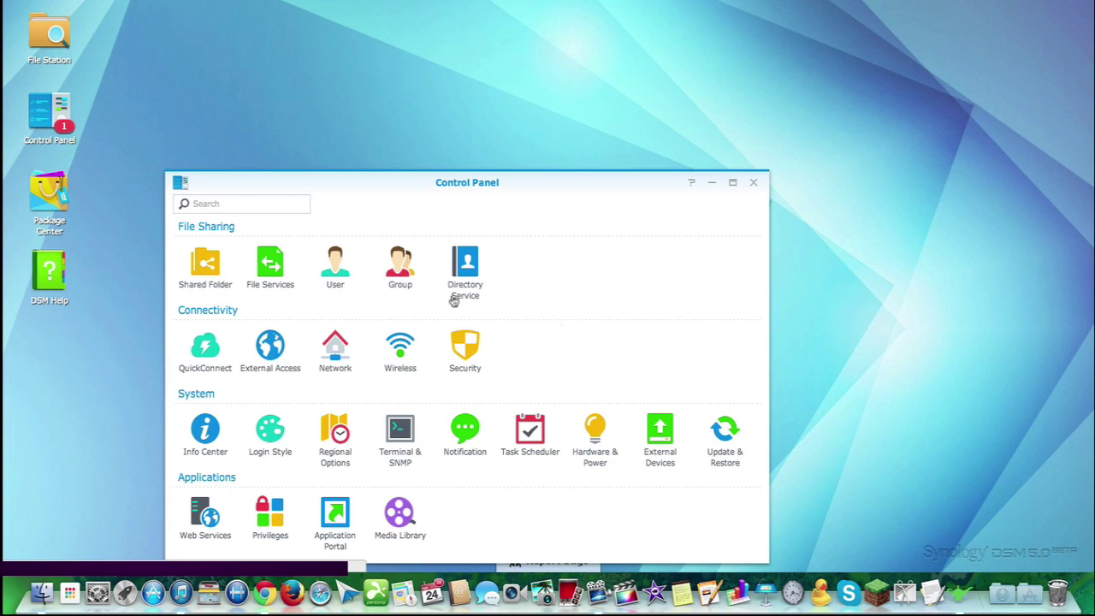
pyautogui.click(270, 352)
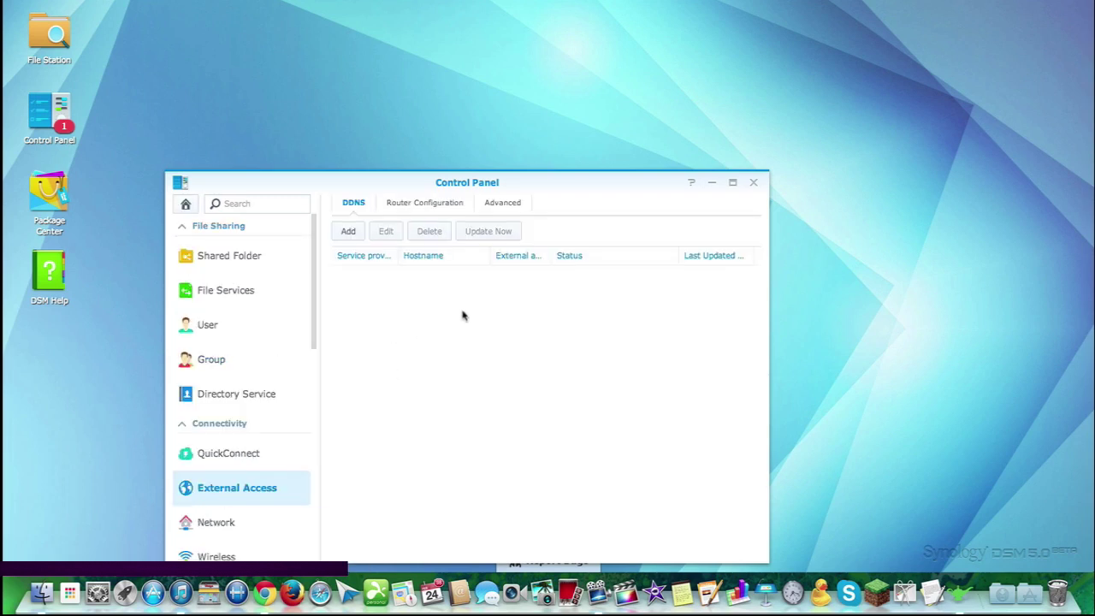
pyautogui.click(414, 208)
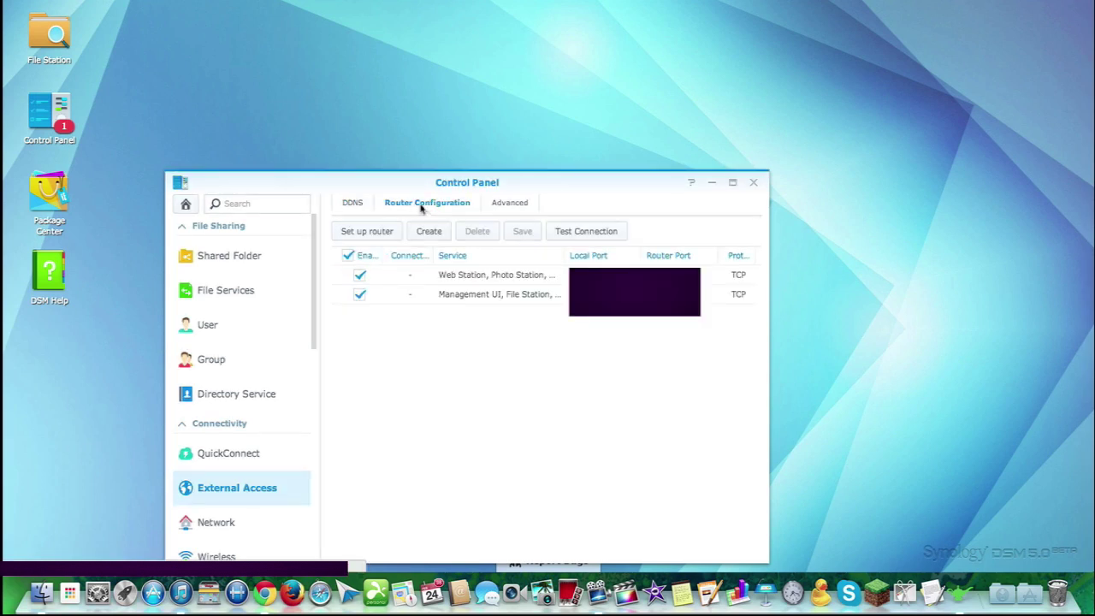
pyautogui.click(518, 206)
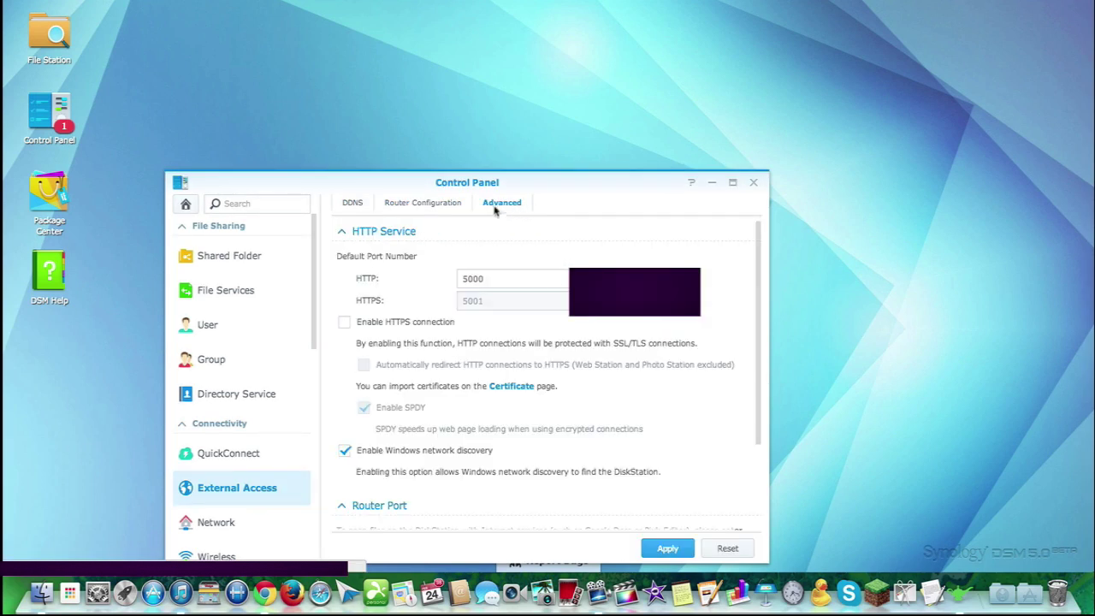
pyautogui.click(352, 205)
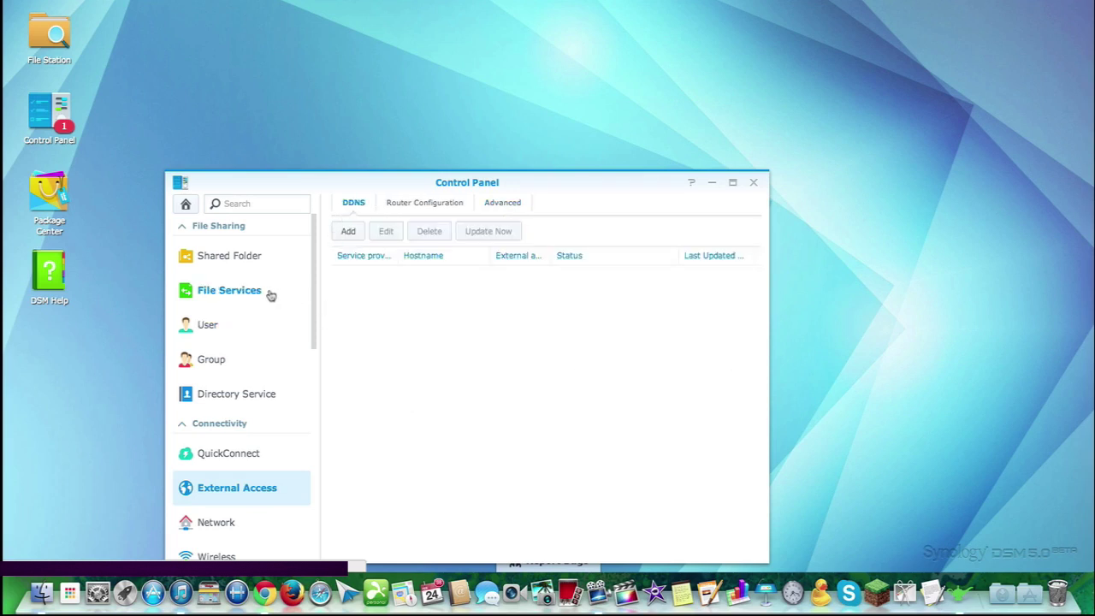
pyautogui.click(236, 256)
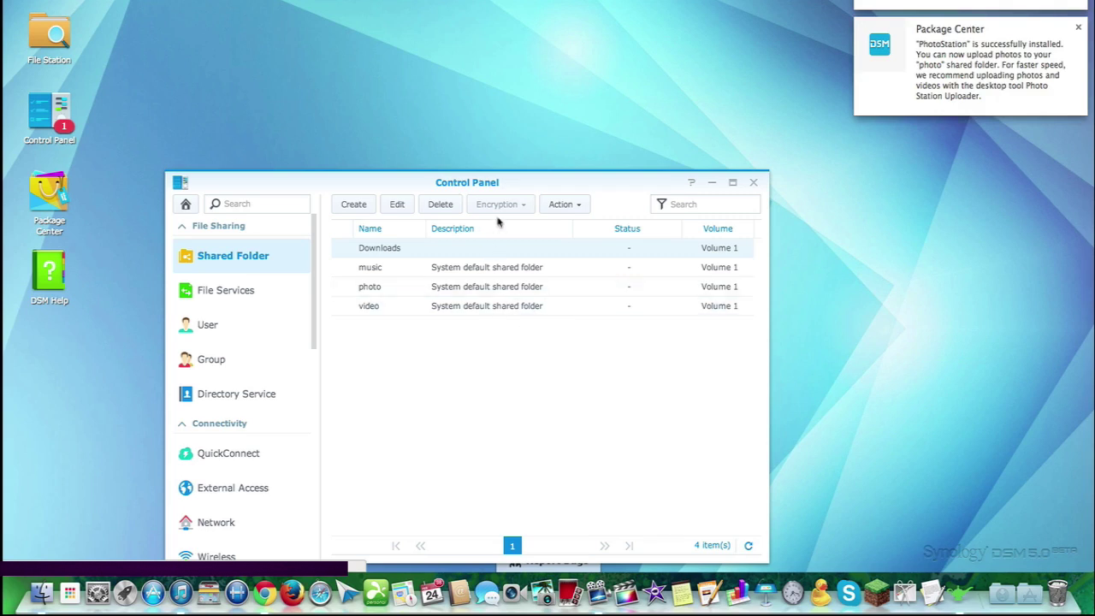
pyautogui.click(755, 182)
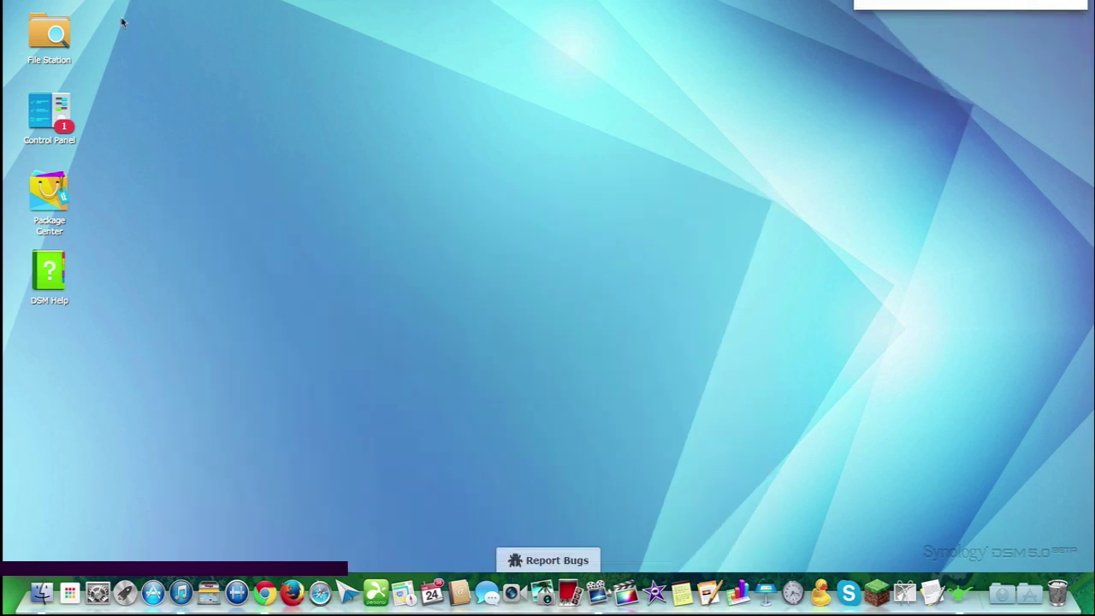
# Open File Station on Downloads and show the QuickConnect settings in Control Panel
pyautogui.click(50, 36)
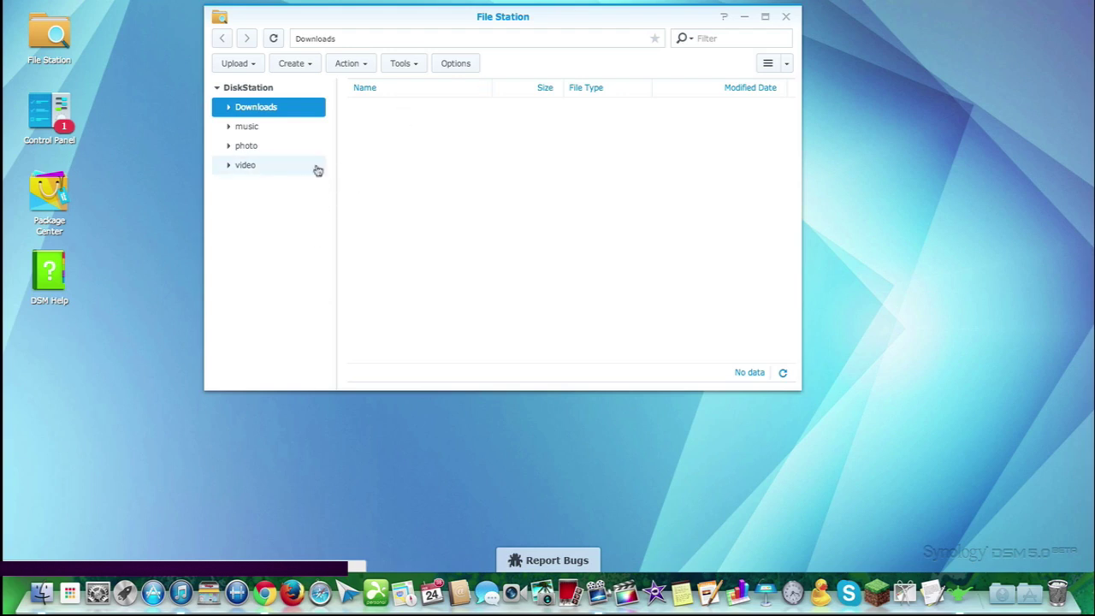
pyautogui.click(57, 120)
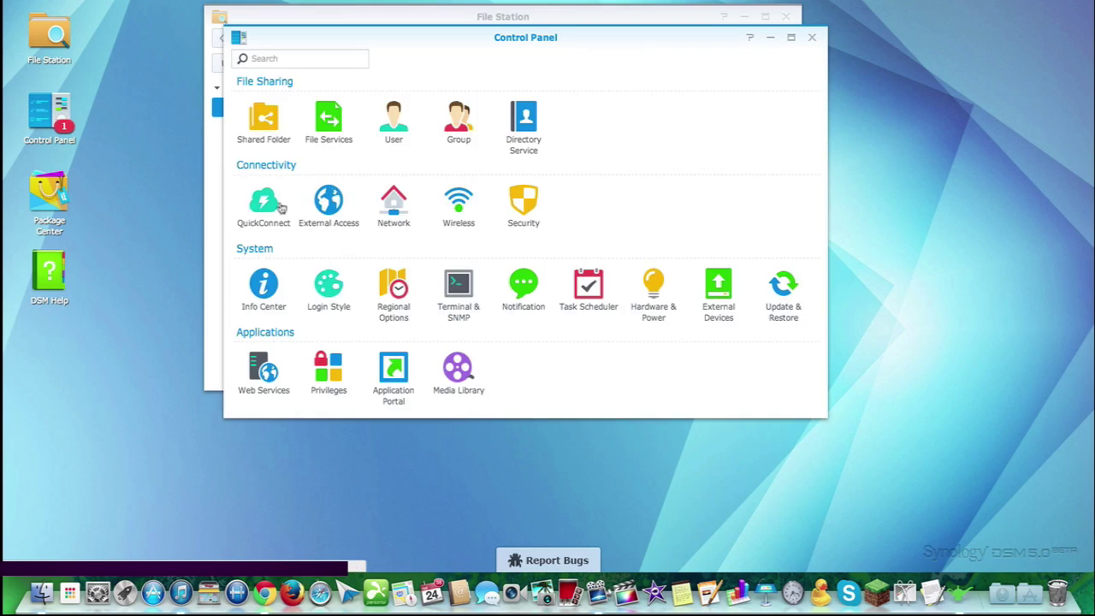
pyautogui.click(271, 208)
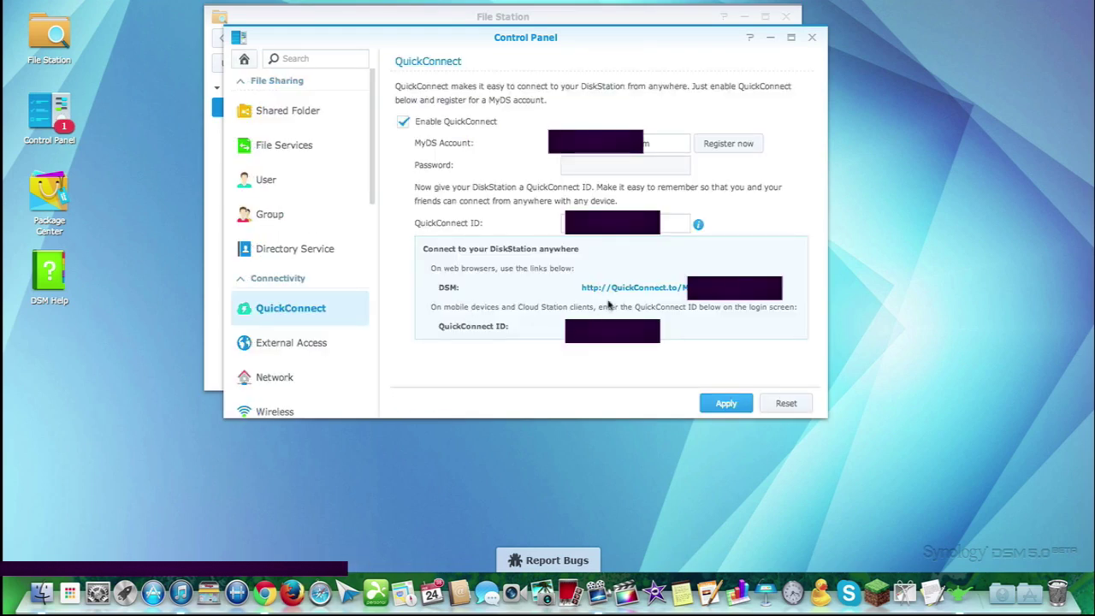